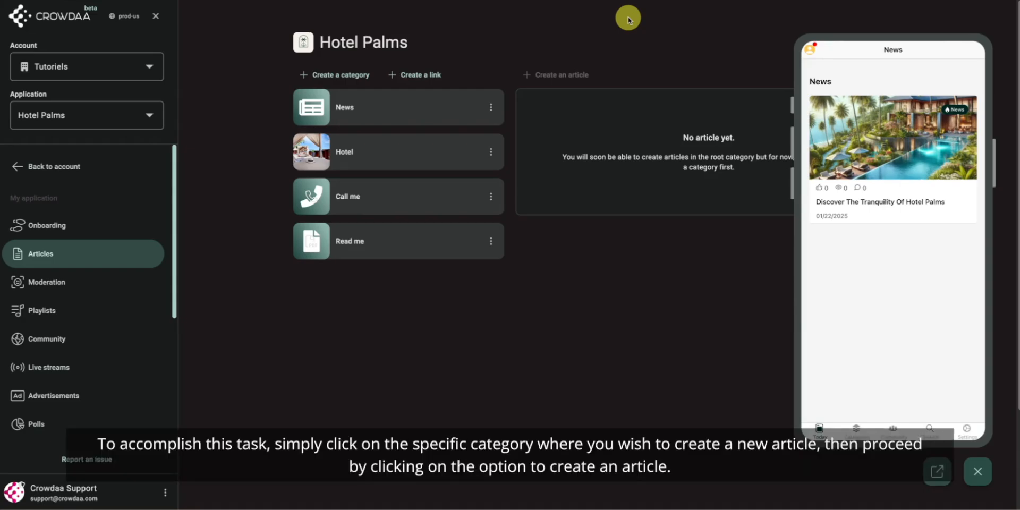
- Start a new article in the News category, titled "A Journey Through Elegance: Exploring Hotel Palms"
click(360, 125)
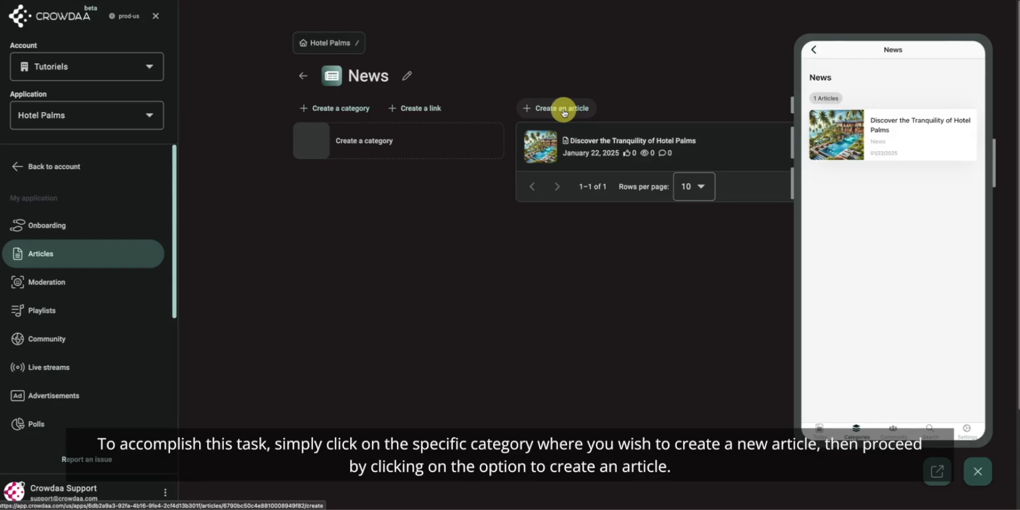
click(564, 112)
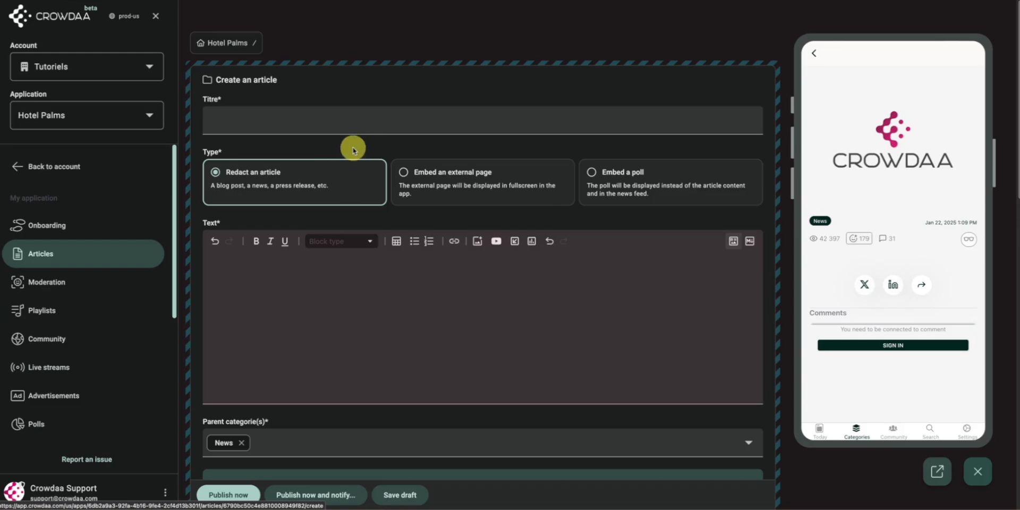
click(365, 119)
text(A Journey Through Elegance: Exploring Hotel Palms)
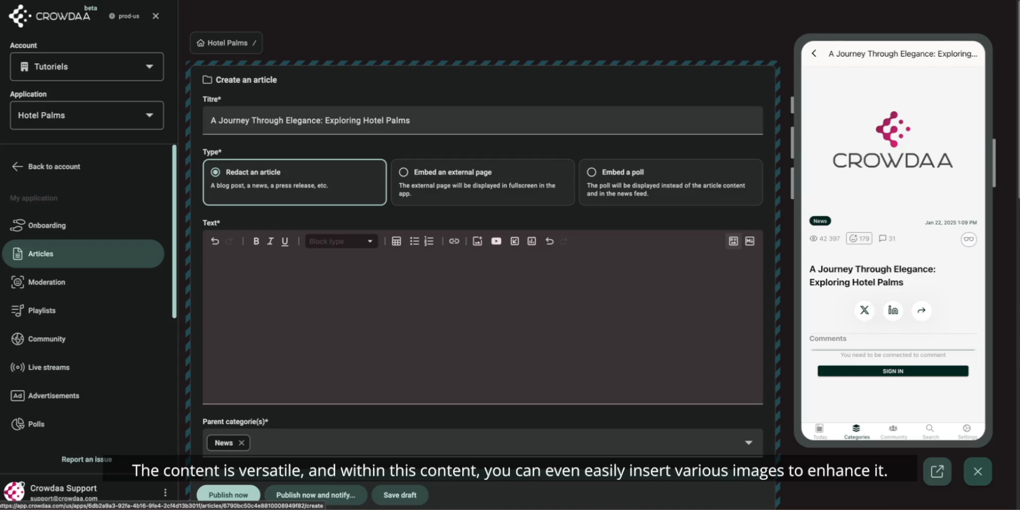
- Paste the prepared Hotel Palms text, from the welcome paragraph through the three image descriptions, into the article body
click(352, 330)
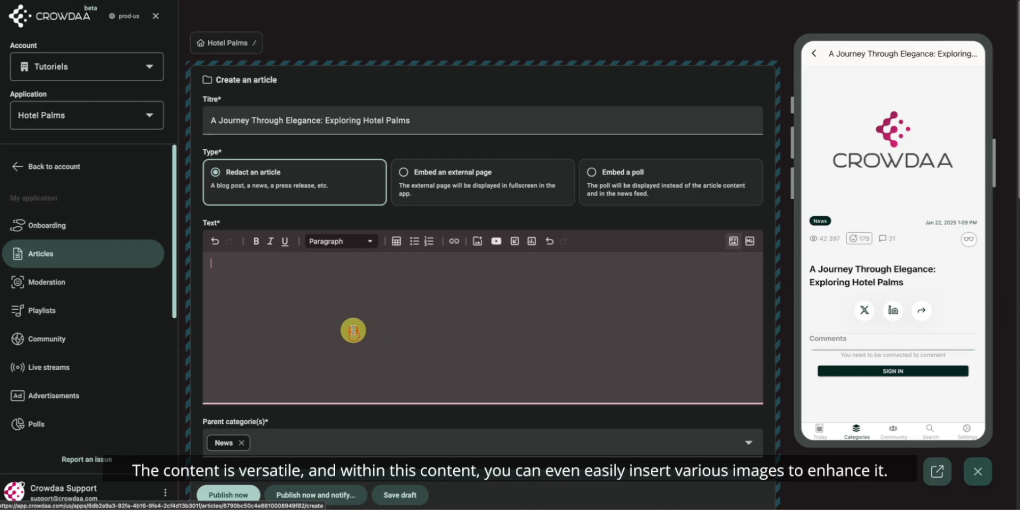
key(ctrl+v)
scroll(467, 353, down, 2)
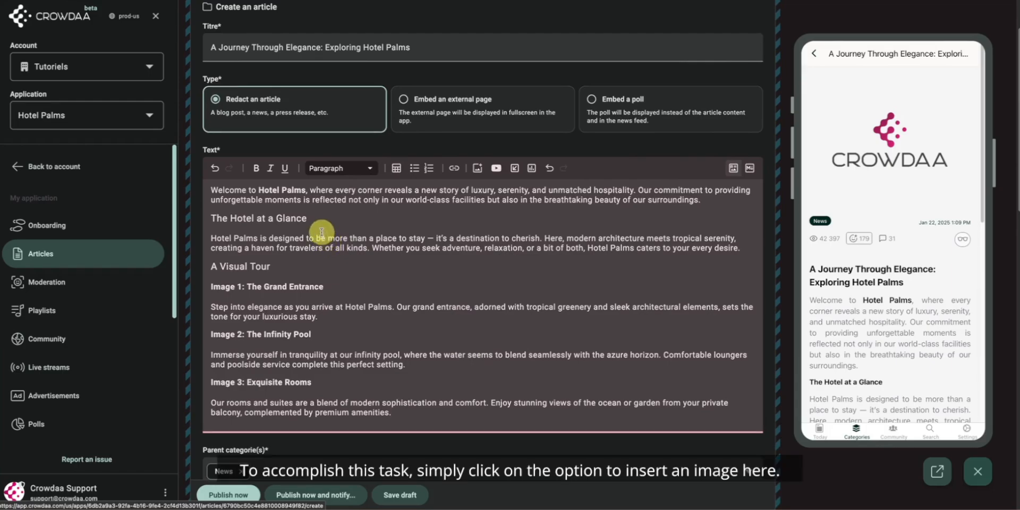
- Insert the hotel entrance picture beneath the "A Visual Tour" heading after adding blank lines, and check it in the phone preview
click(321, 274)
key(Return)
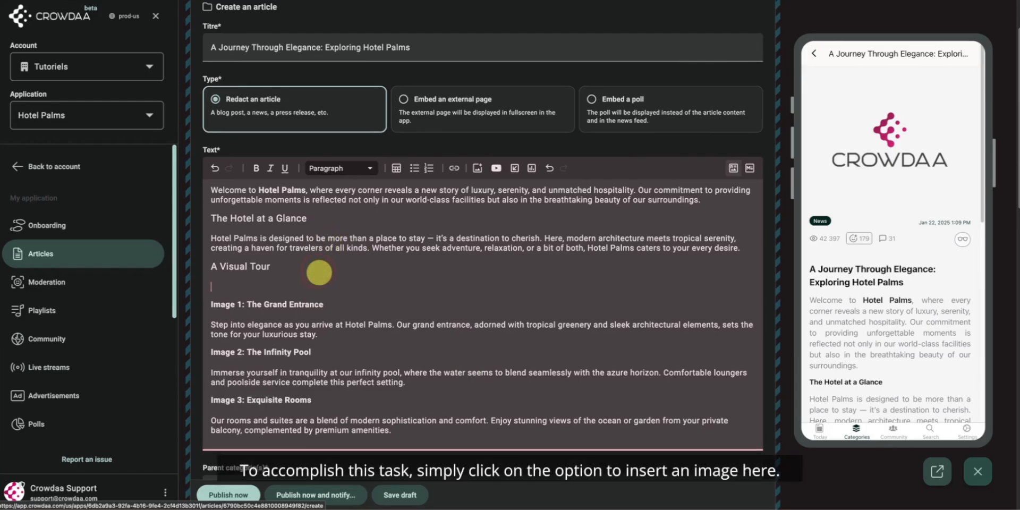
key(Return)
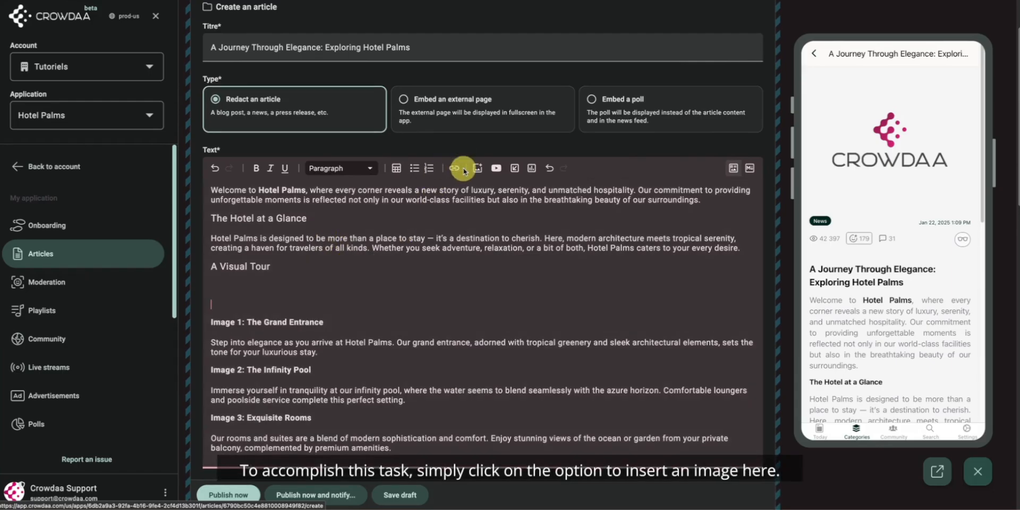
click(477, 168)
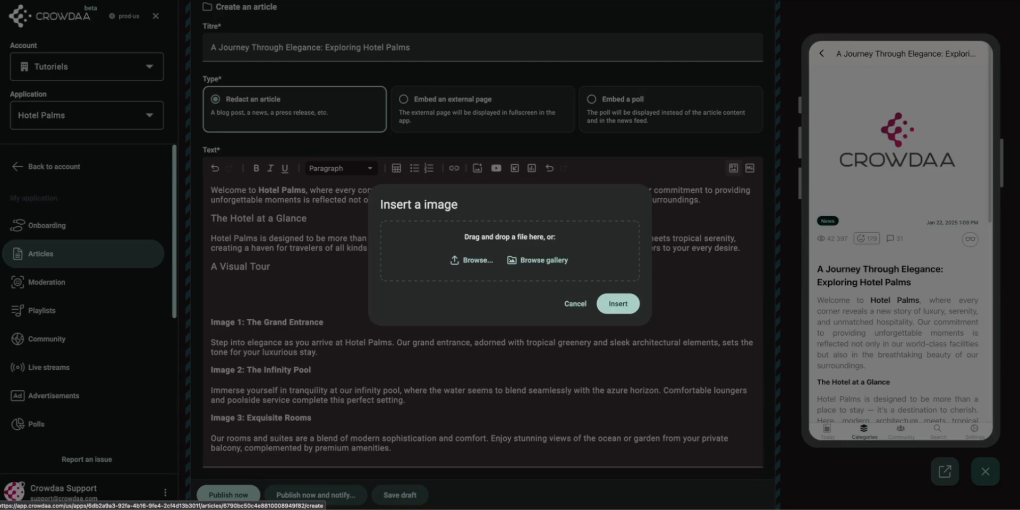
drag(1017, 317, 515, 257)
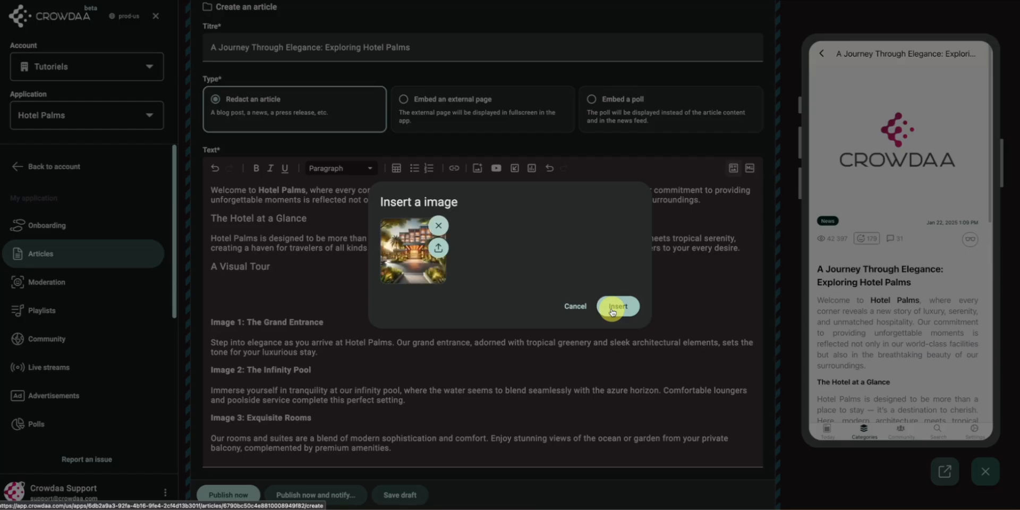
click(613, 311)
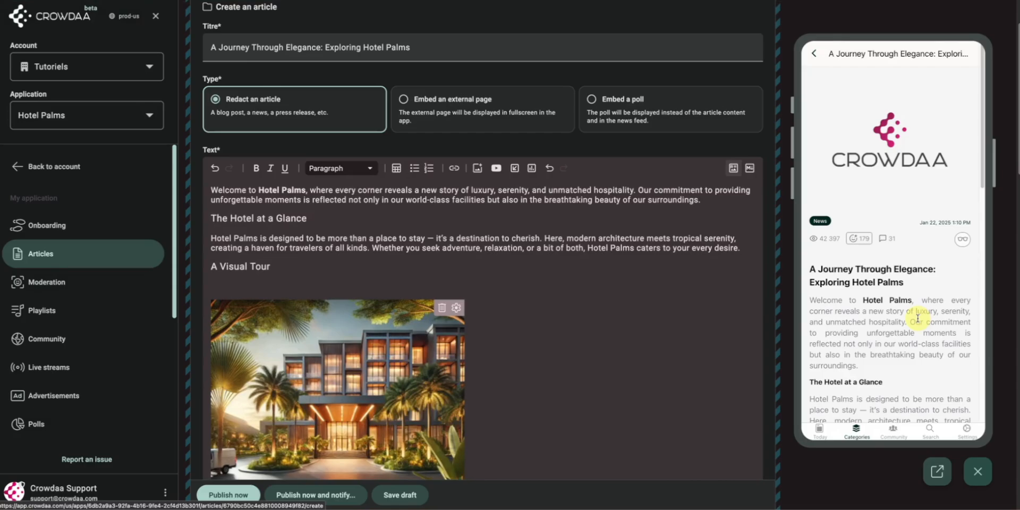
scroll(917, 319, down, 7)
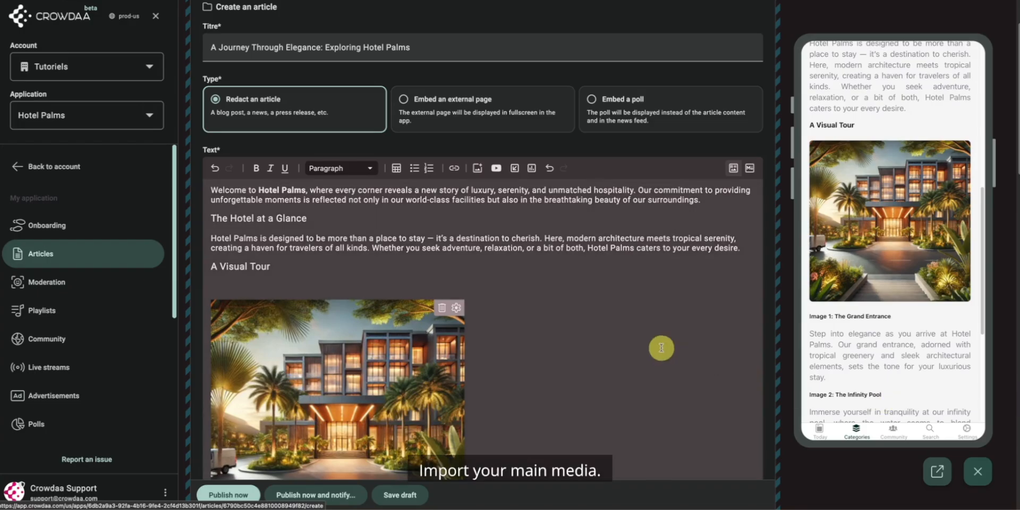
- Upload the restaurant dining picture as the article's main media
scroll(670, 351, down, 5)
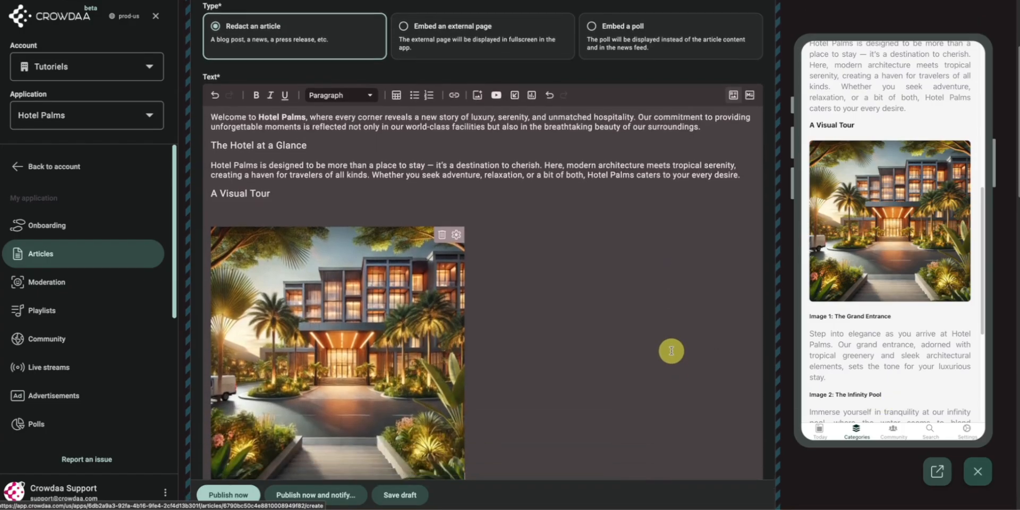
scroll(671, 346, down, 4)
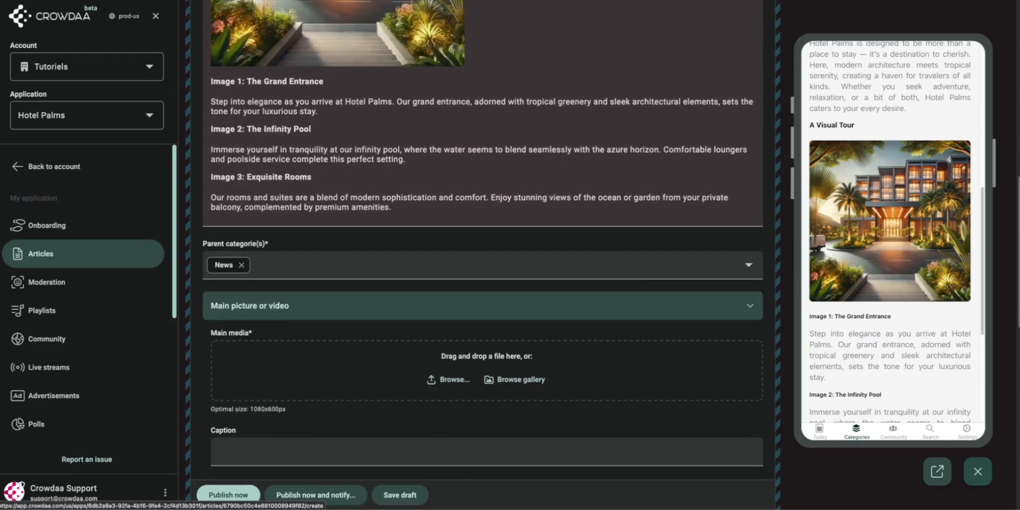
drag(761, 386, 535, 367)
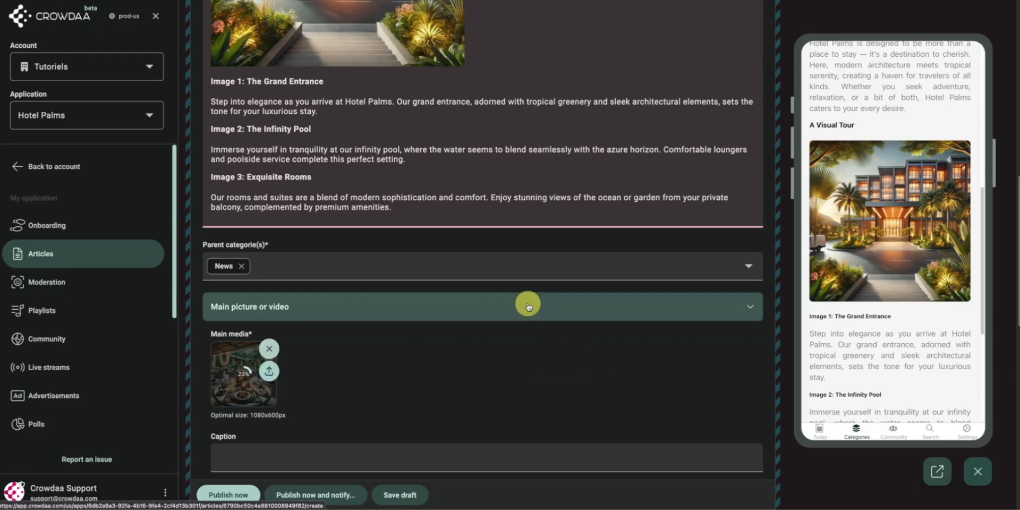
- Upload the tropical garden picture as the article's optional feed picture
scroll(526, 301, down, 2)
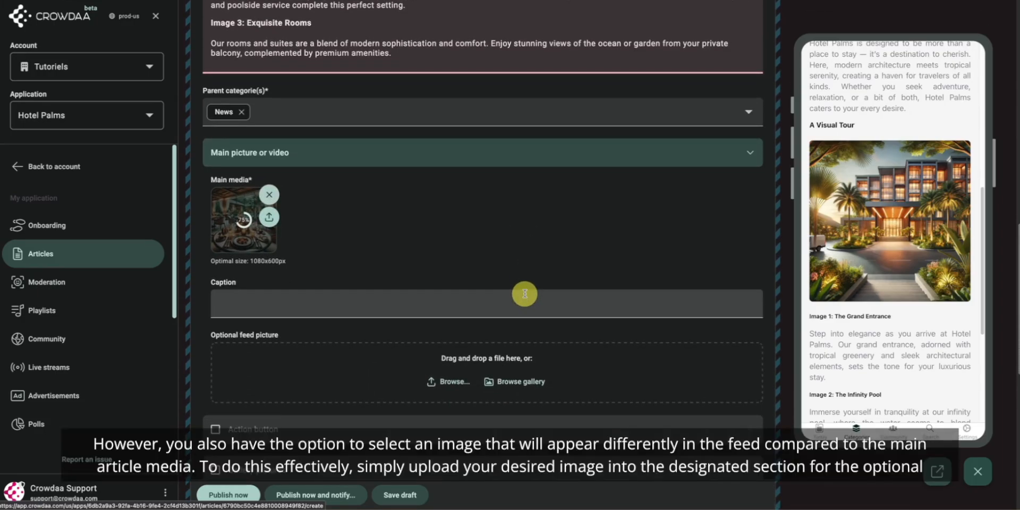
scroll(526, 297, down, 2)
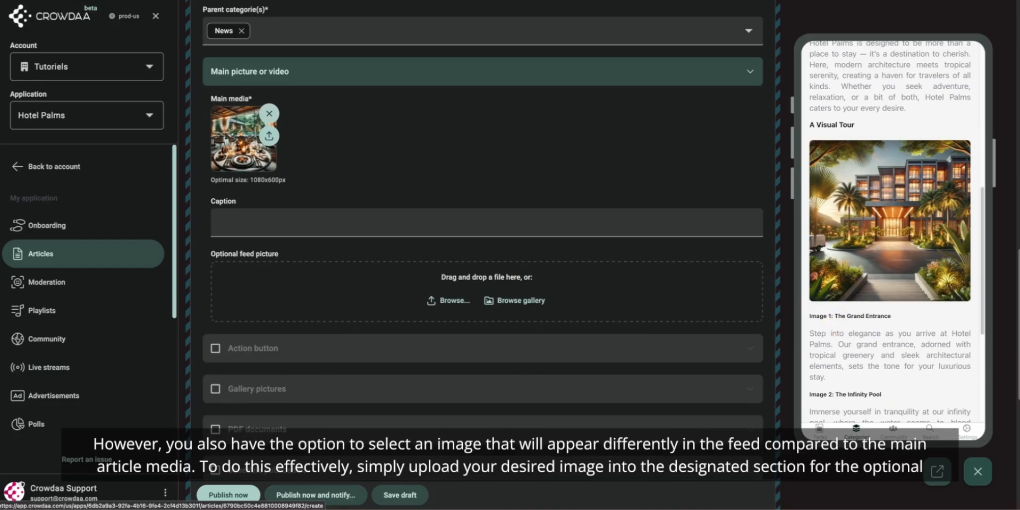
drag(280, 259, 212, 258)
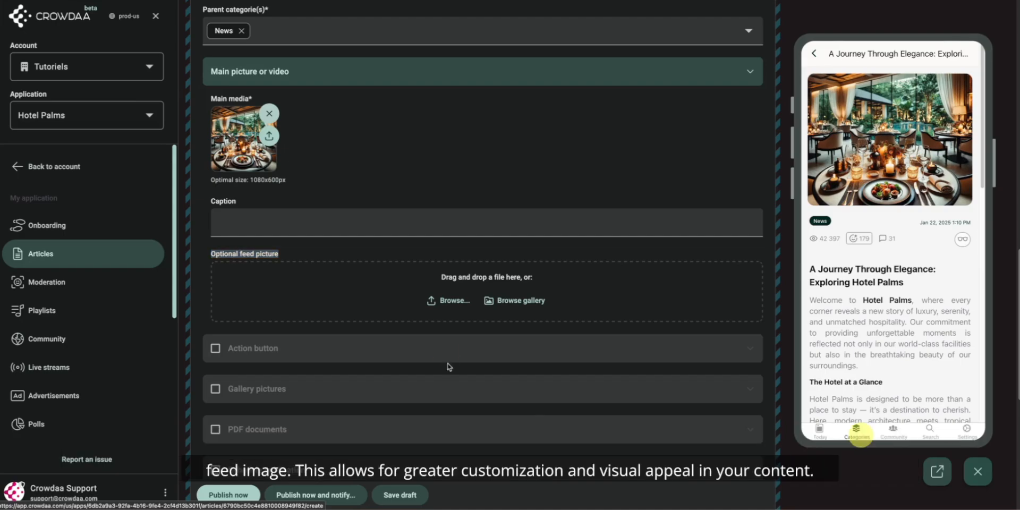
drag(860, 436, 456, 285)
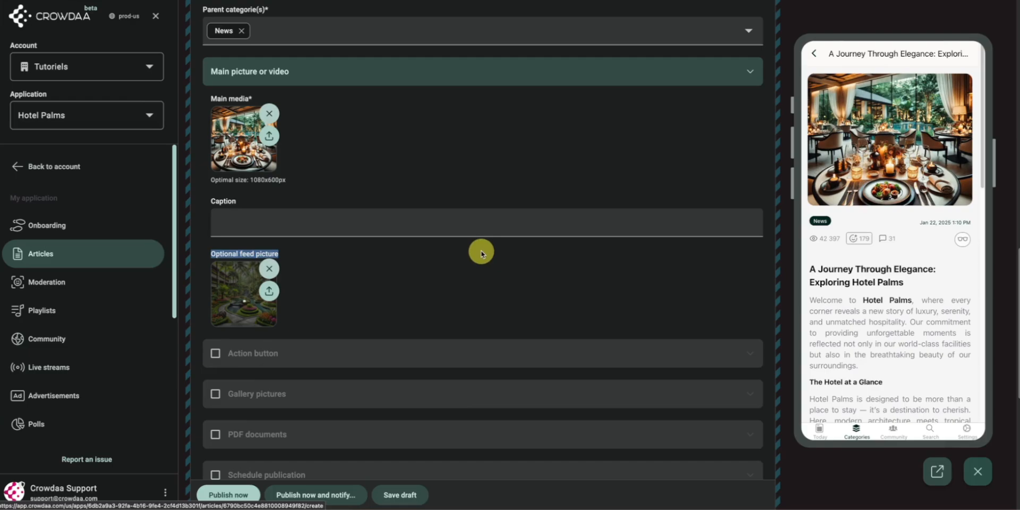
scroll(481, 294, down, 1)
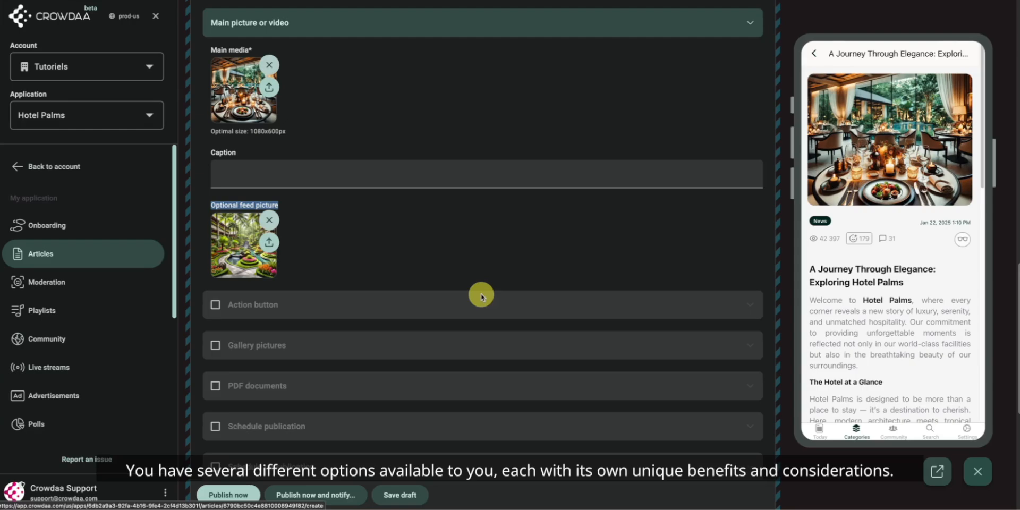
click(215, 304)
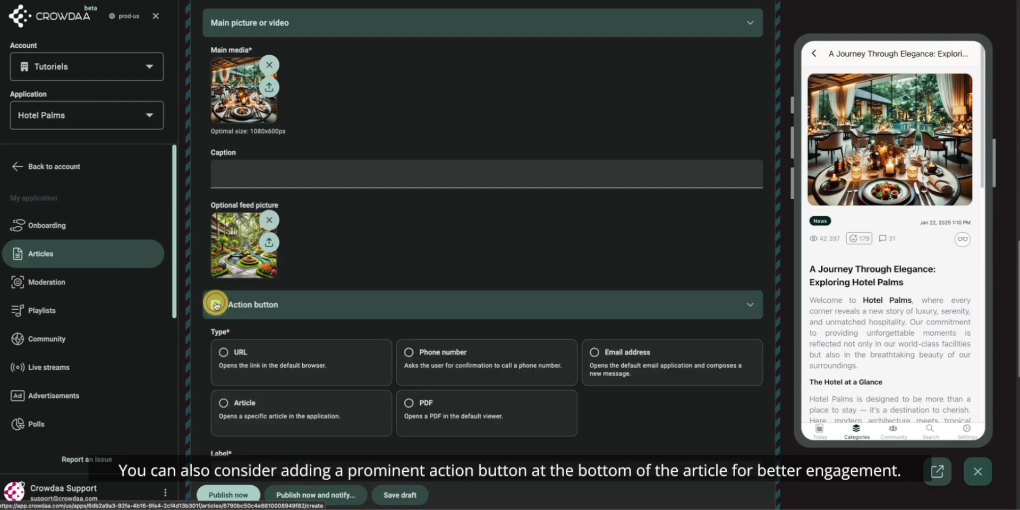
scroll(268, 321, down, 1)
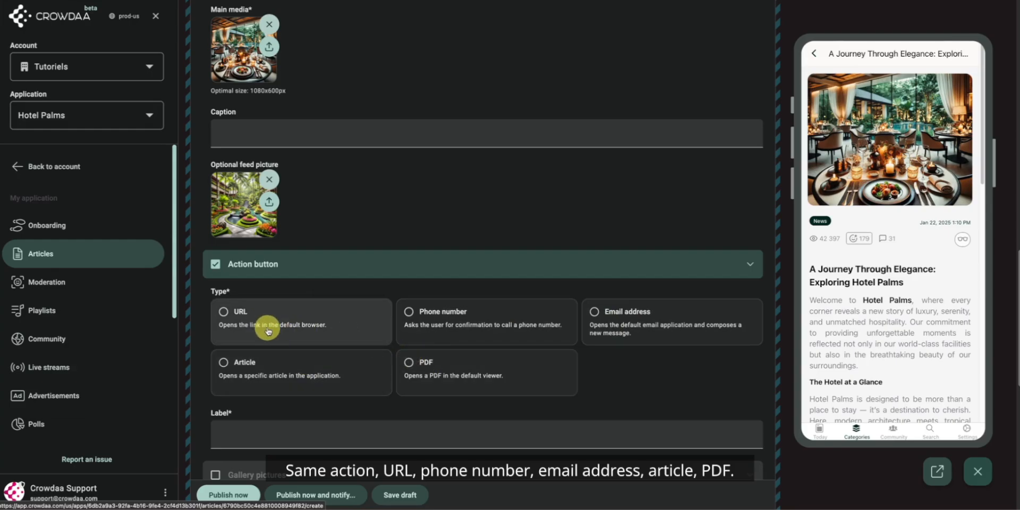
click(267, 328)
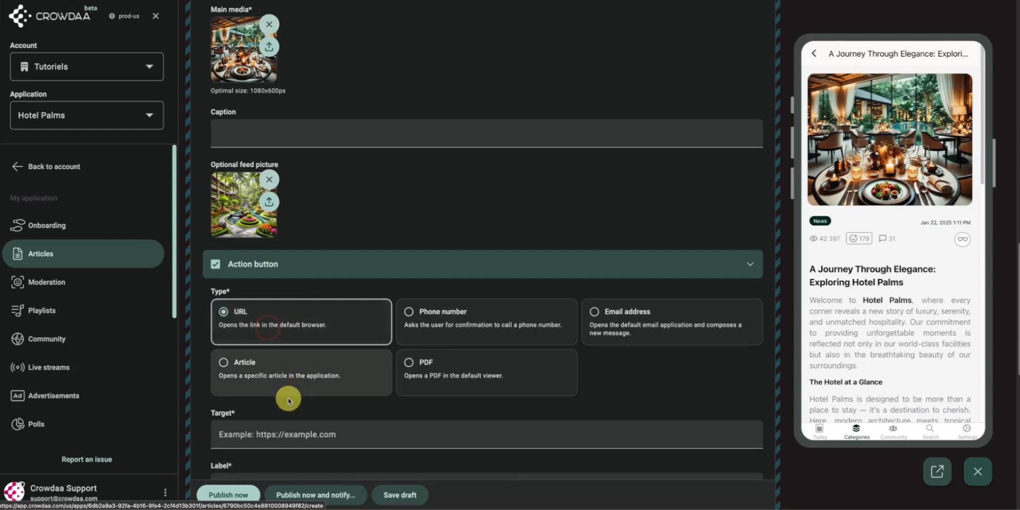
click(258, 434)
text(h)
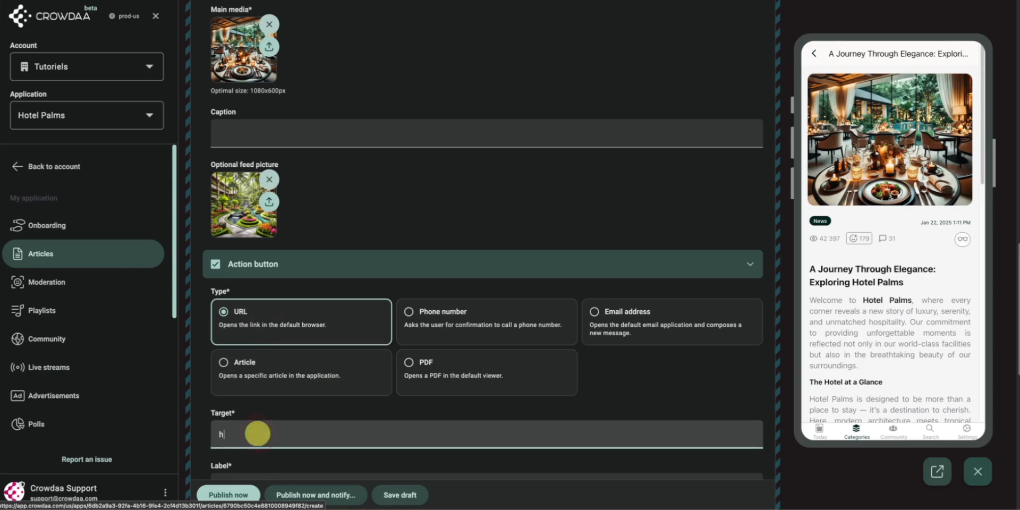
text(ttps://crowdaa.com)
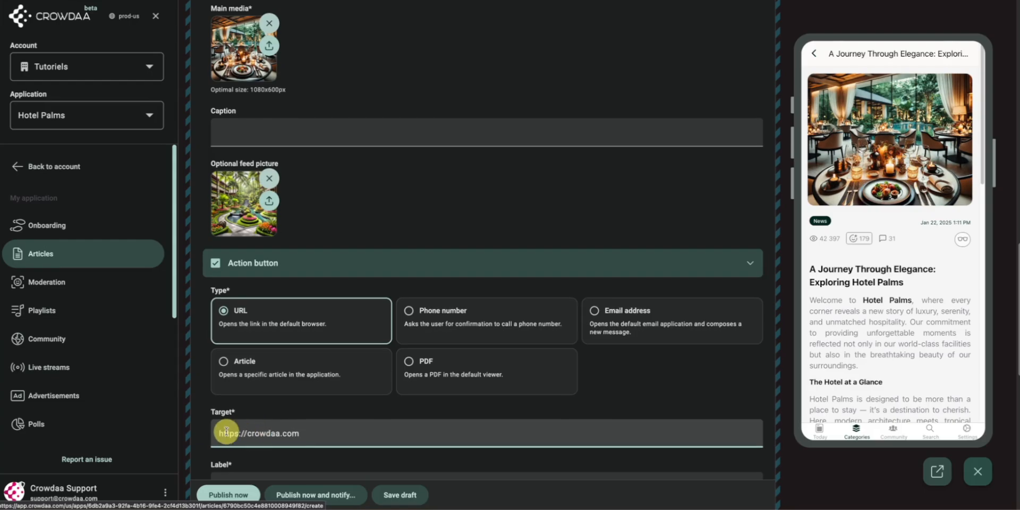
- Label the action button "Website" and check it at the end of the article in the phone preview
scroll(226, 431, down, 1)
click(233, 410)
text(We)
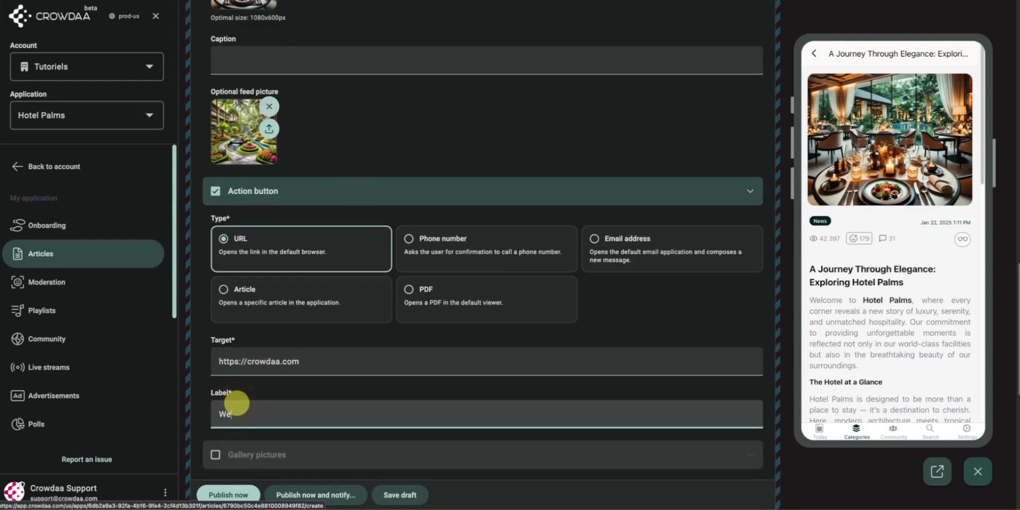
text(bsite)
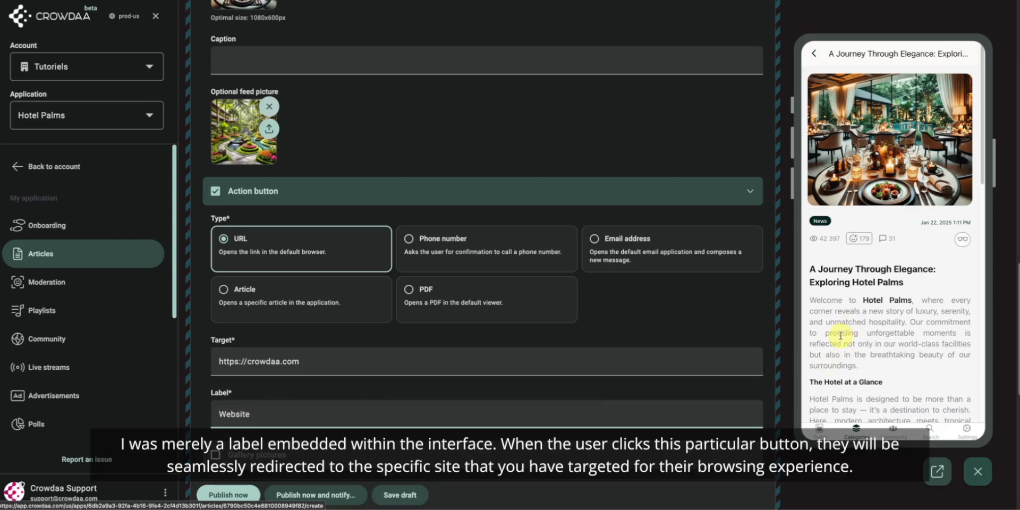
scroll(894, 331, down, 5)
scroll(895, 334, down, 3)
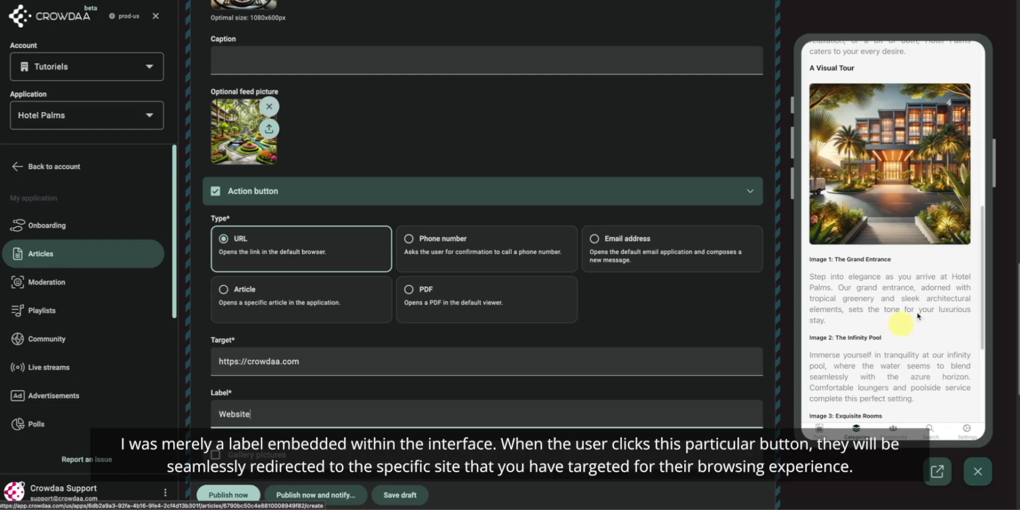
scroll(892, 333, down, 3)
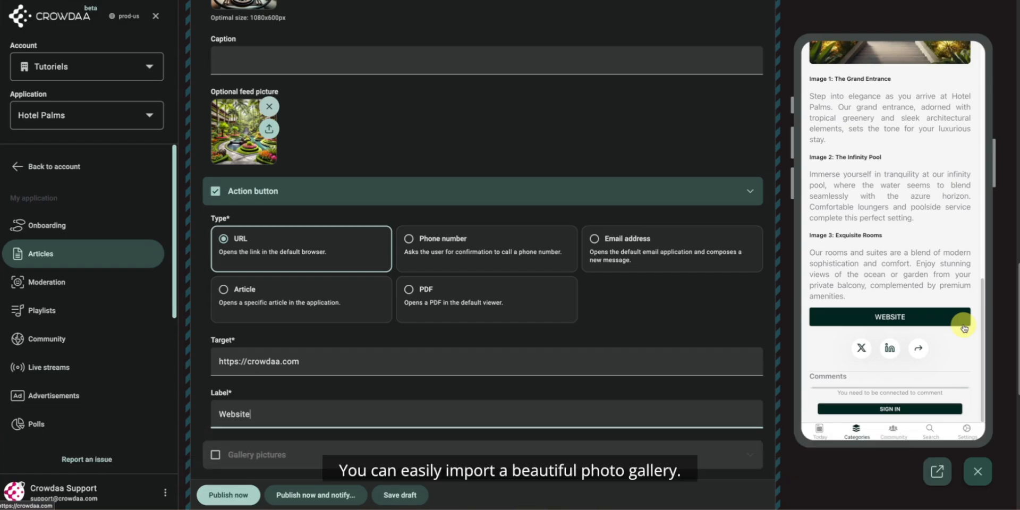
- Enable gallery pictures for the article and upload the garden, pool and restaurant photos
scroll(368, 325, down, 2)
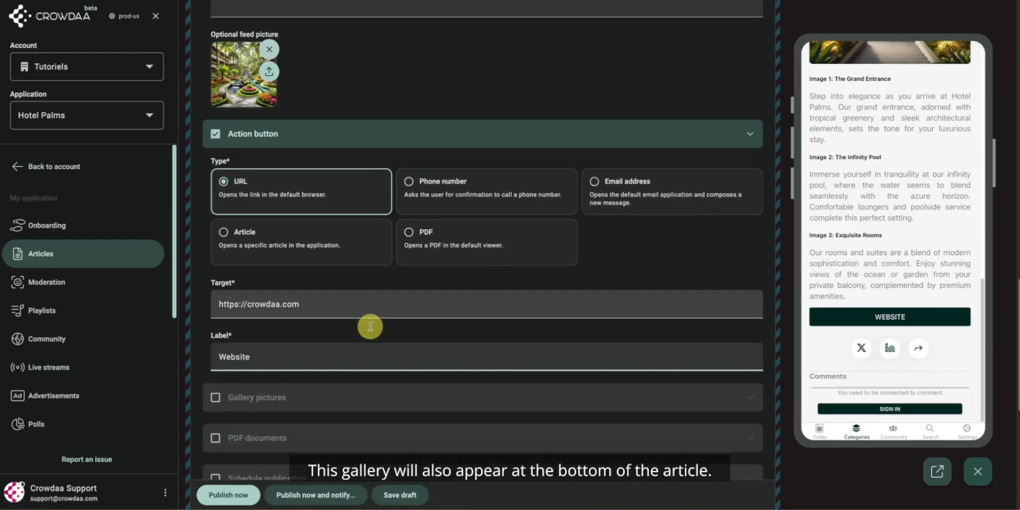
scroll(282, 342, down, 1)
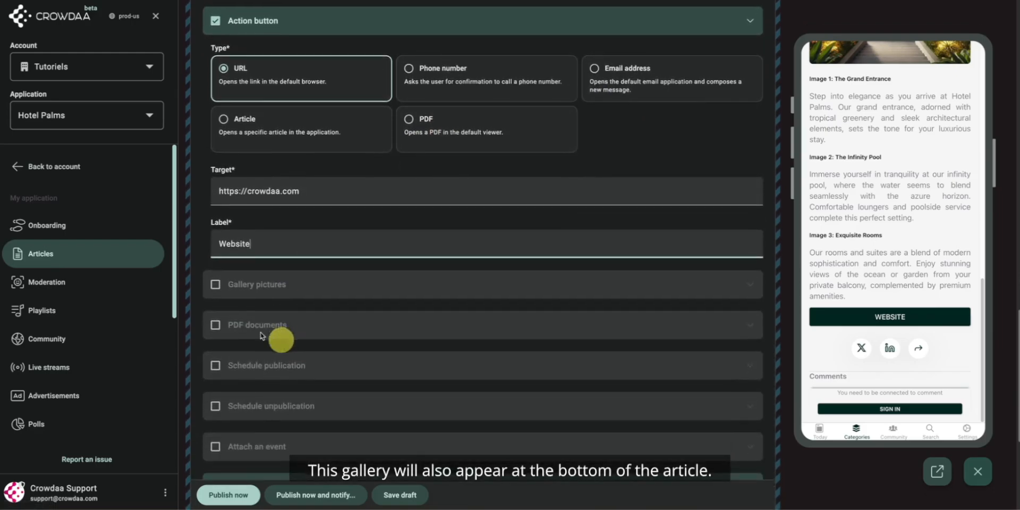
click(212, 290)
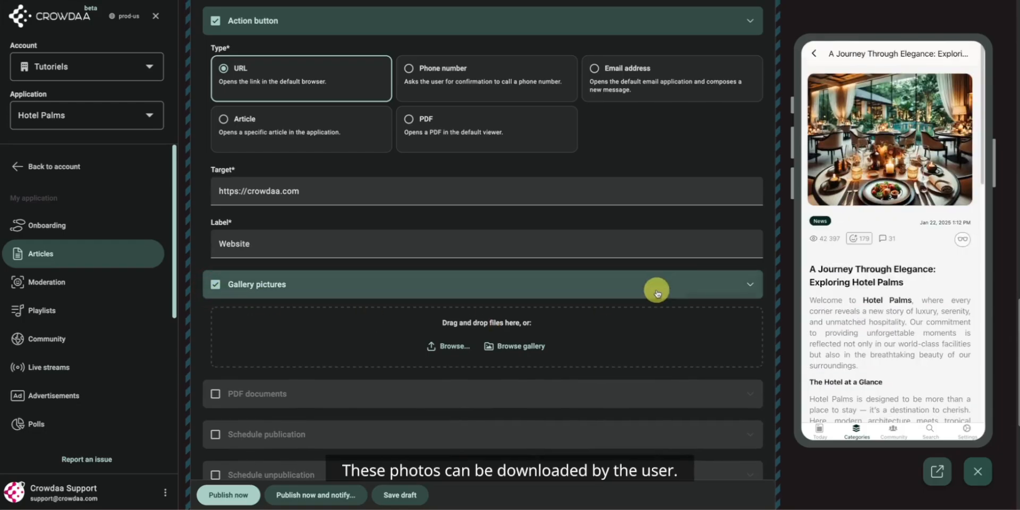
scroll(888, 252, down, 5)
scroll(888, 252, down, 5)
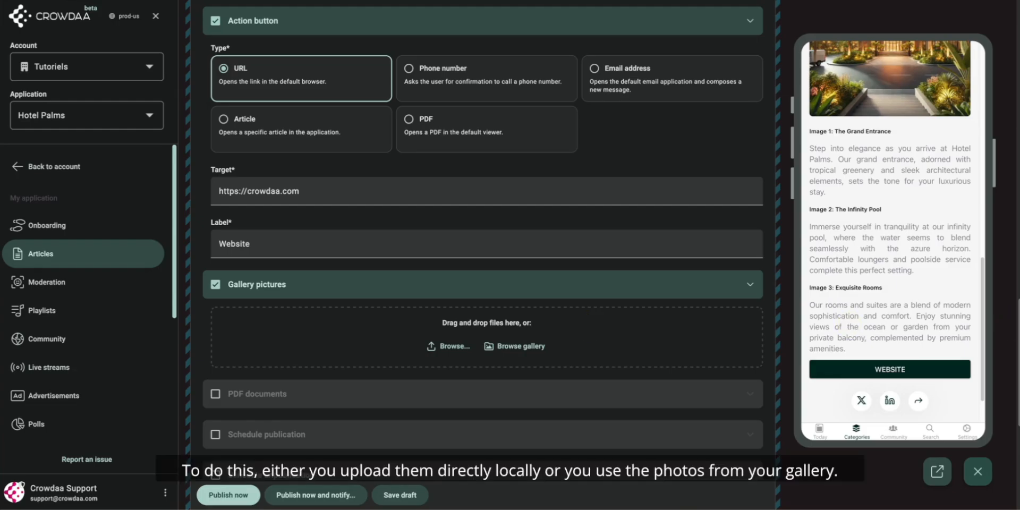
drag(794, 416, 579, 329)
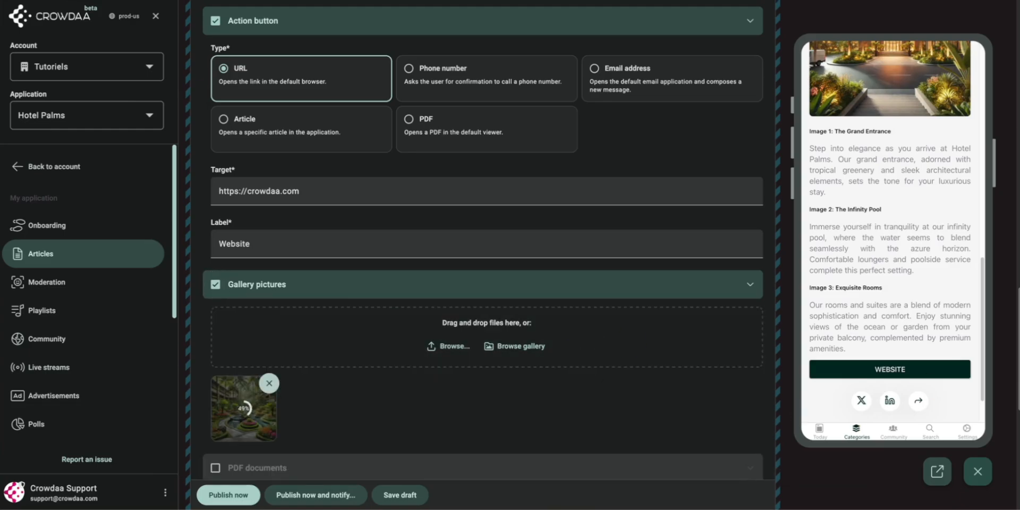
drag(1017, 319, 596, 330)
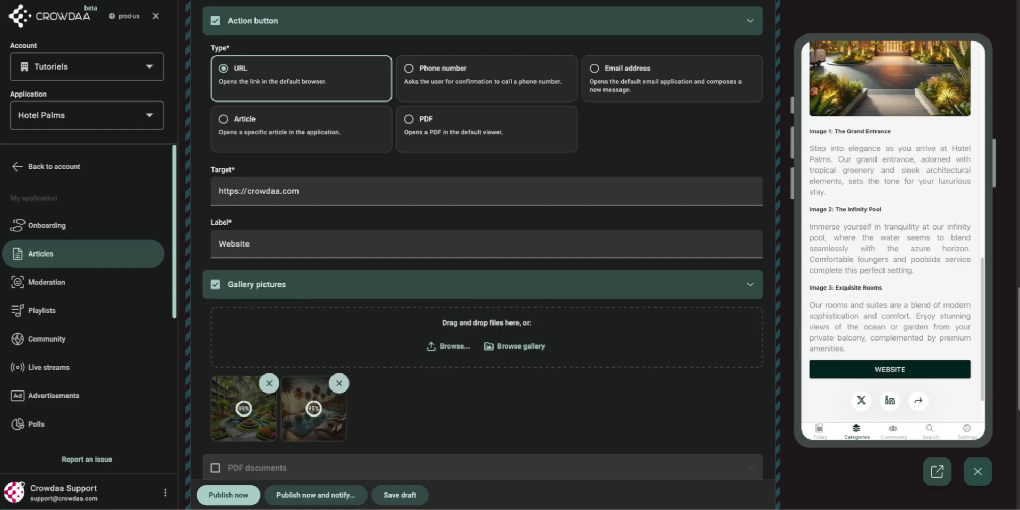
drag(1017, 319, 440, 330)
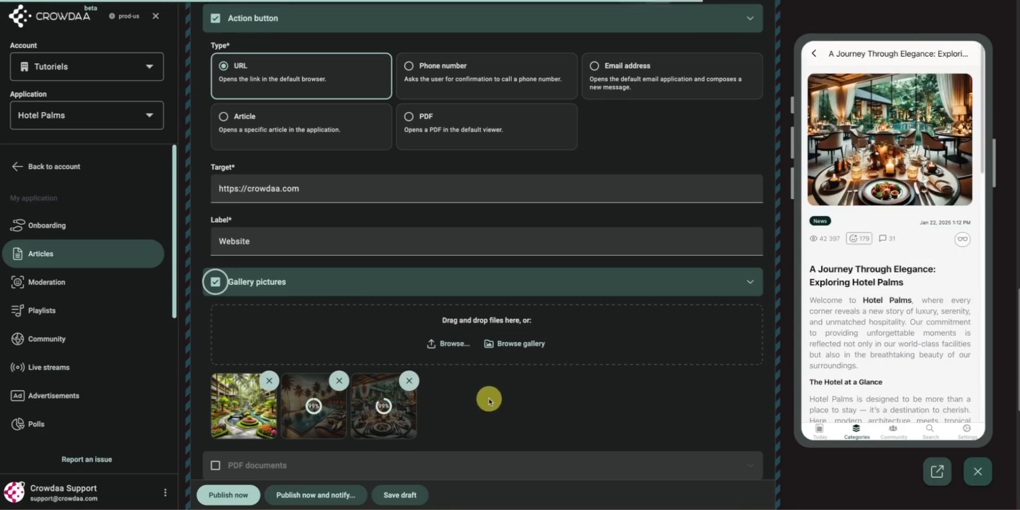
- Check the photo gallery at the end of the article in the phone preview
scroll(489, 401, down, 3)
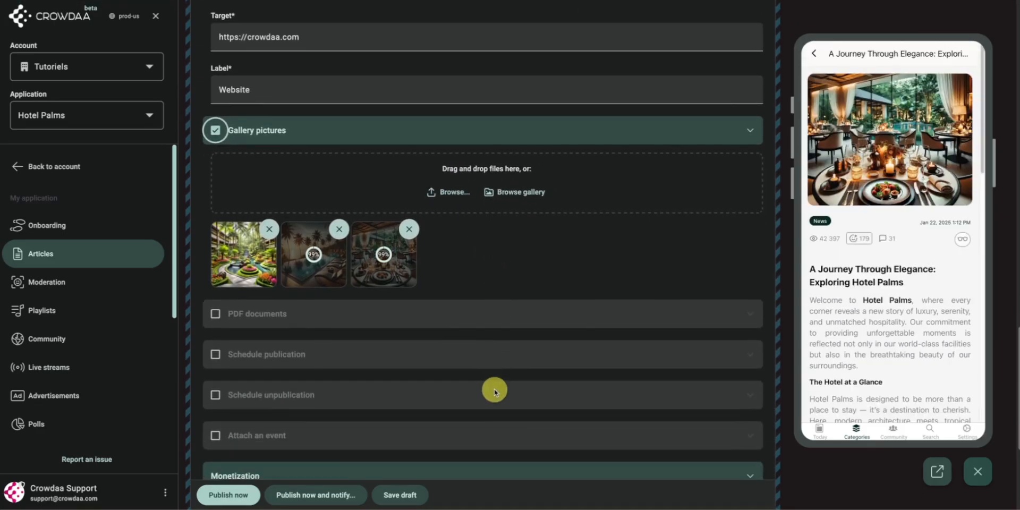
scroll(494, 392, down, 1)
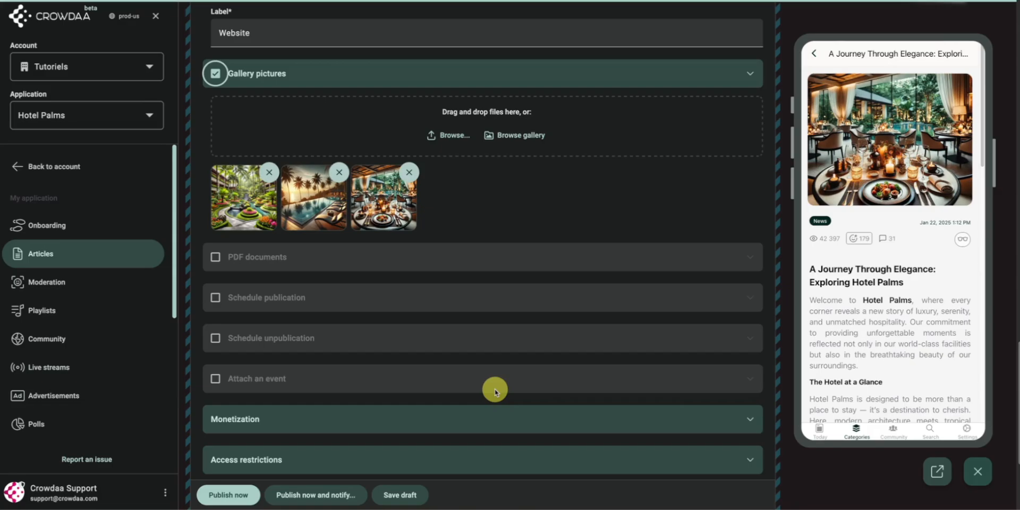
scroll(494, 392, down, 1)
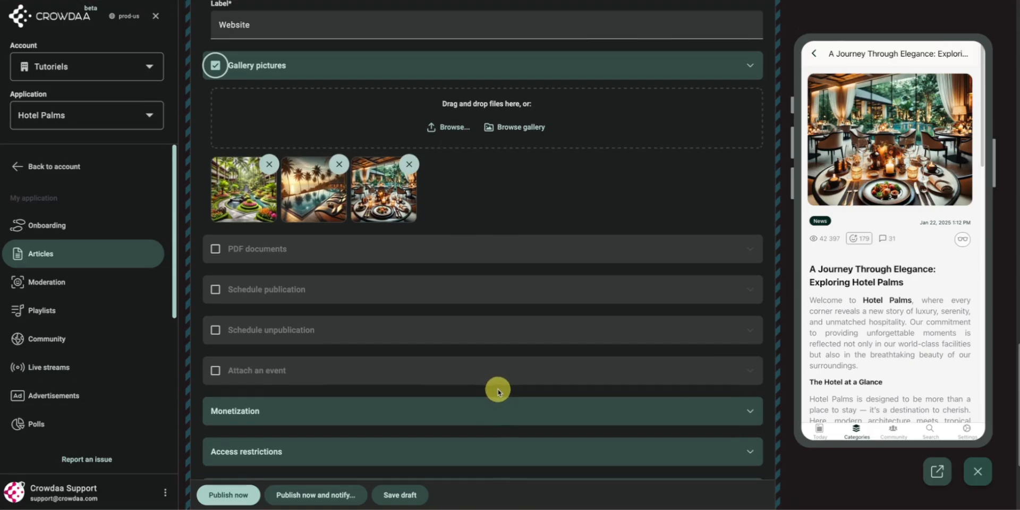
scroll(878, 325, down, 10)
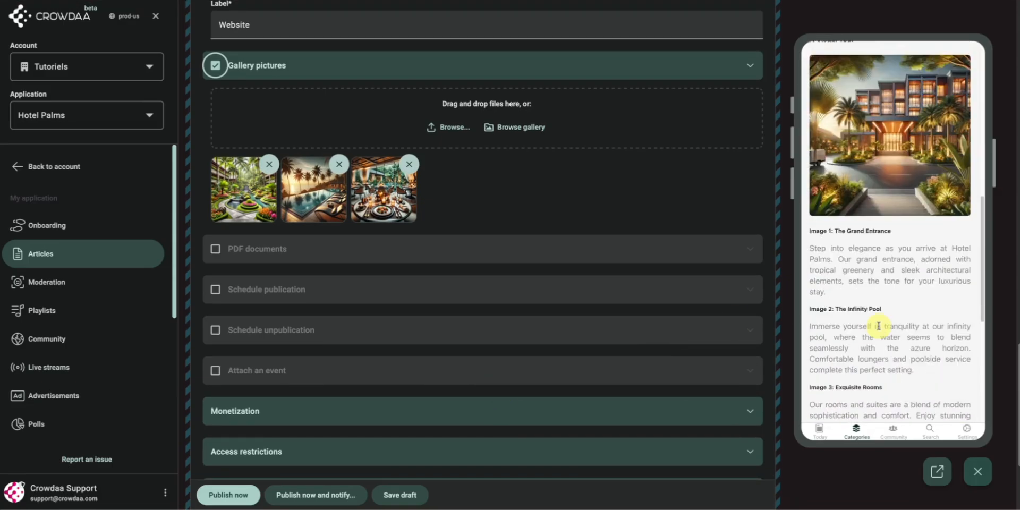
scroll(880, 328, down, 3)
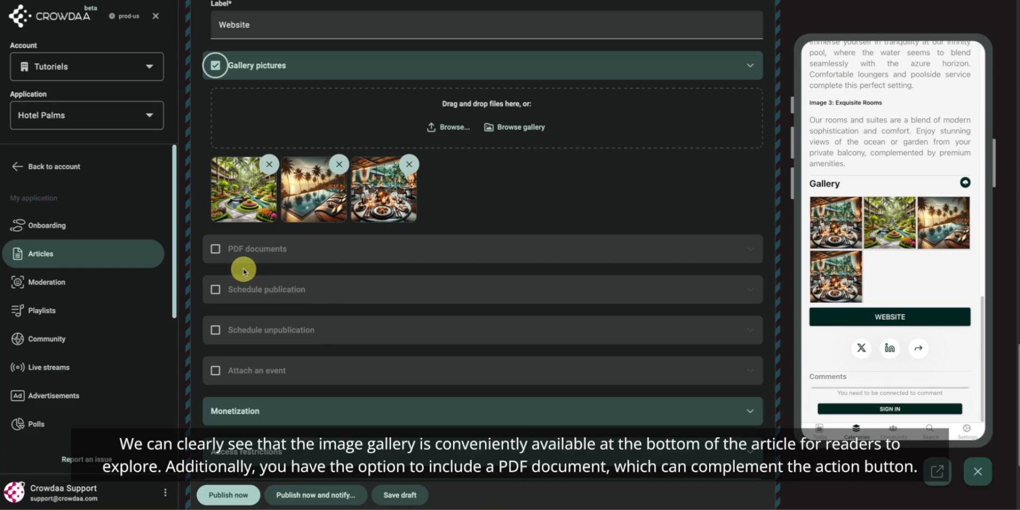
- Enable PDF documents for the article and upload a PDF file
click(216, 251)
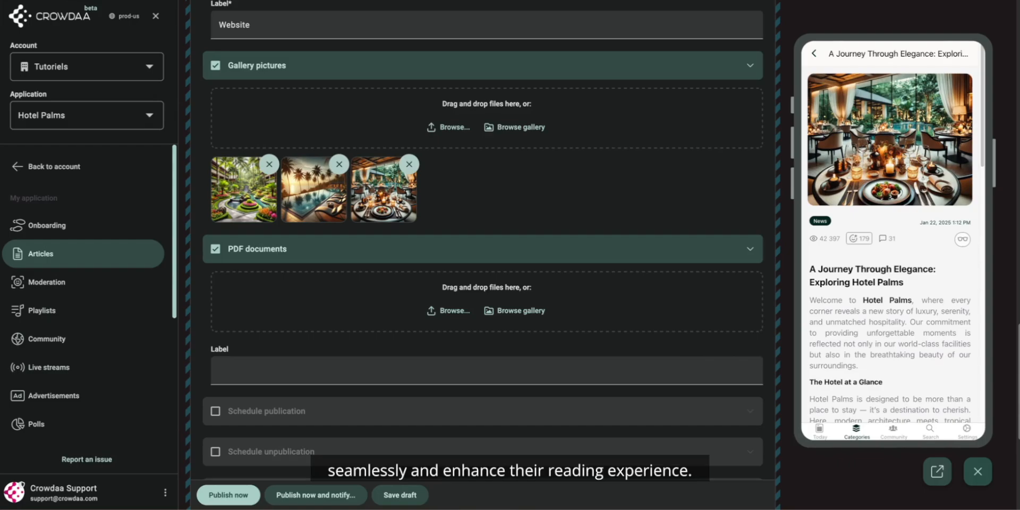
drag(479, 350, 456, 310)
scroll(316, 406, down, 3)
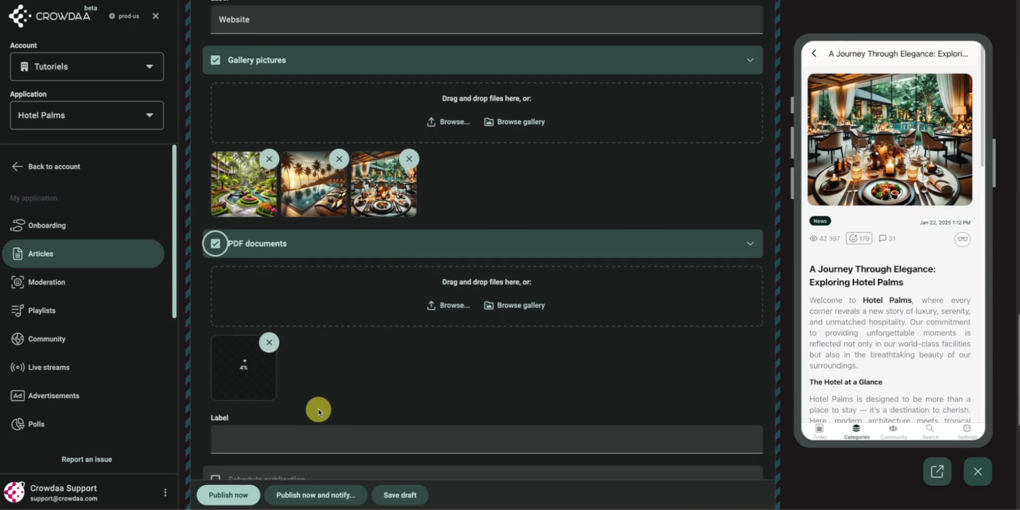
- Label the PDF document "Read me" and check its button at the end of the article in the phone preview
click(313, 359)
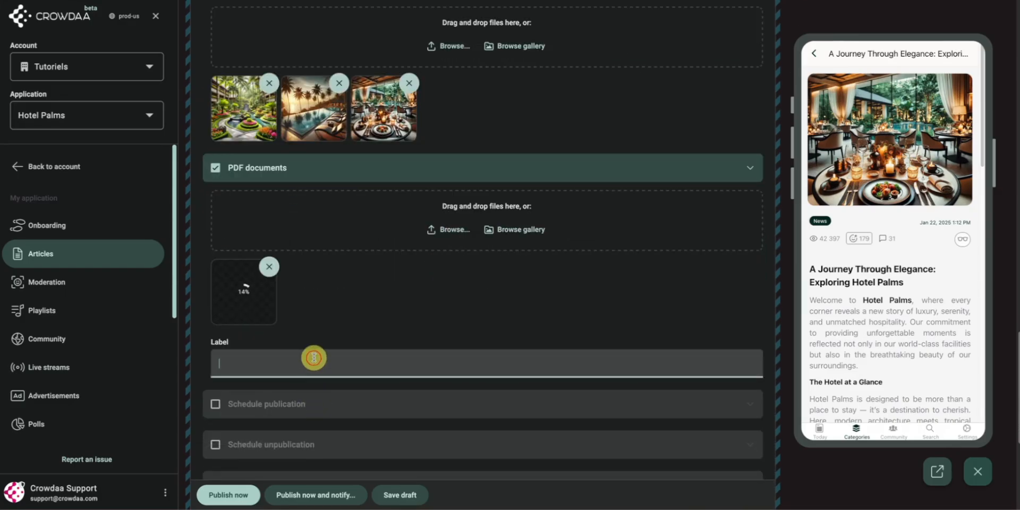
text(Read me)
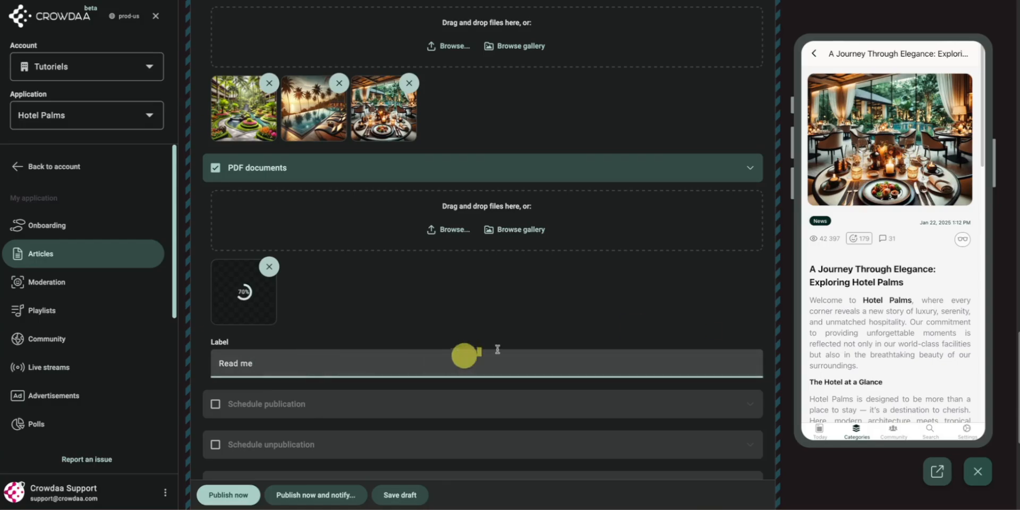
scroll(915, 344, down, 1)
scroll(916, 344, down, 10)
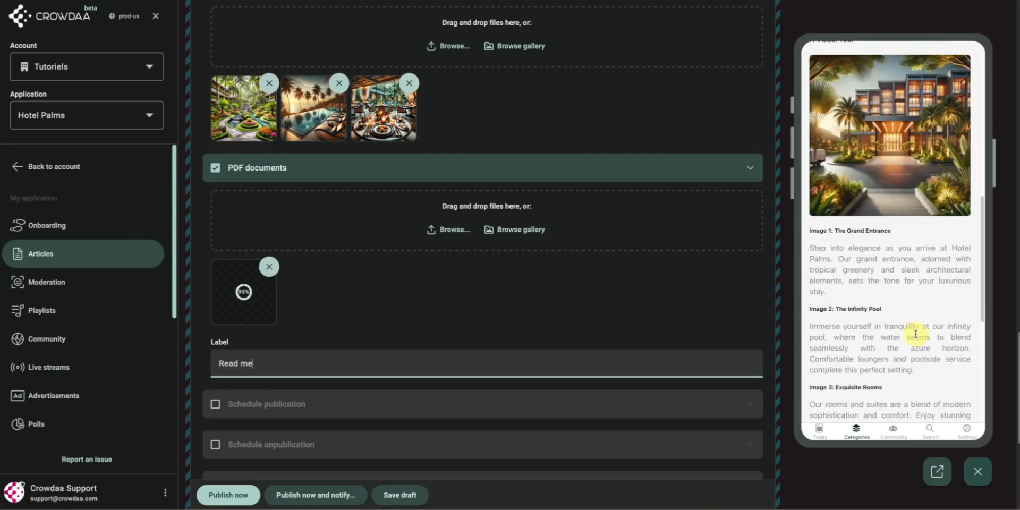
scroll(915, 336, down, 1)
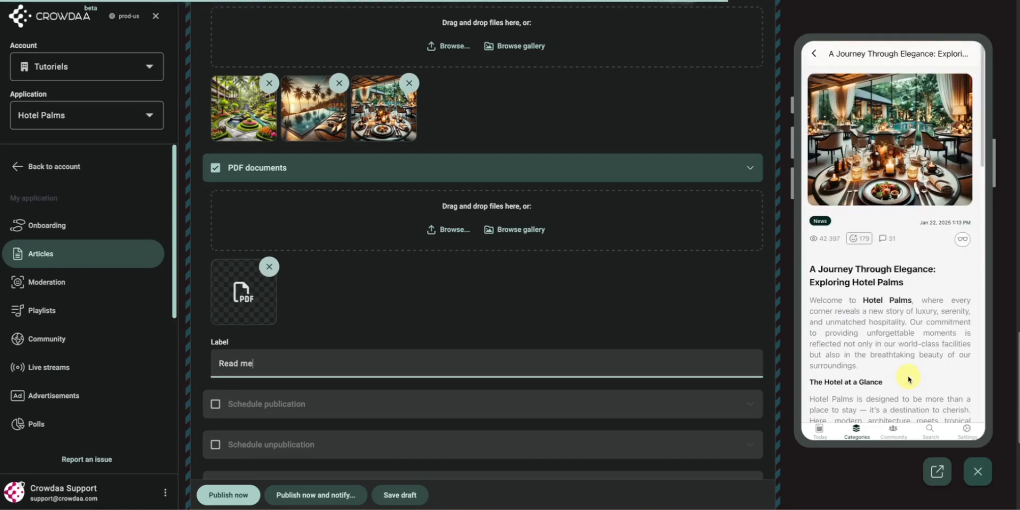
scroll(912, 335, down, 5)
scroll(913, 326, down, 5)
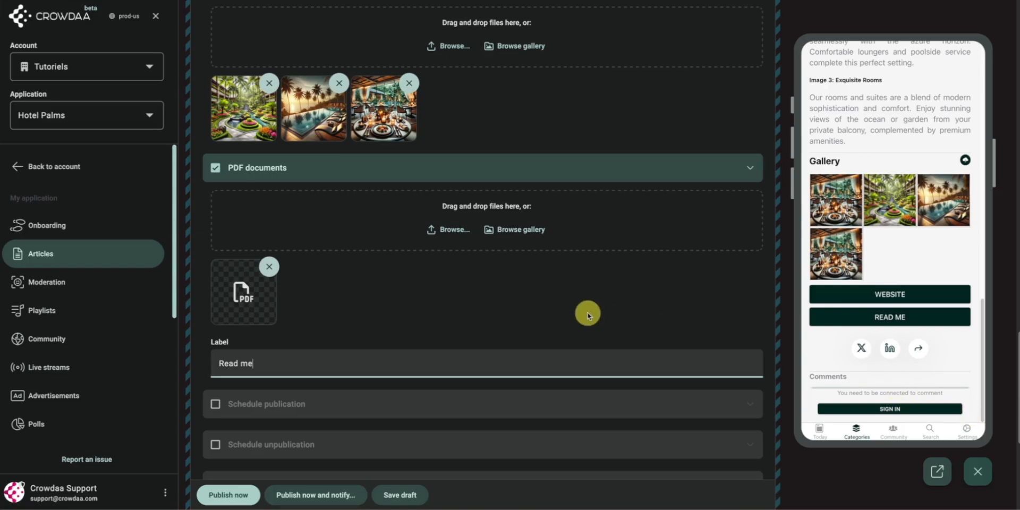
- Enable both scheduled publication and scheduled unpublication for the article
scroll(591, 314, down, 2)
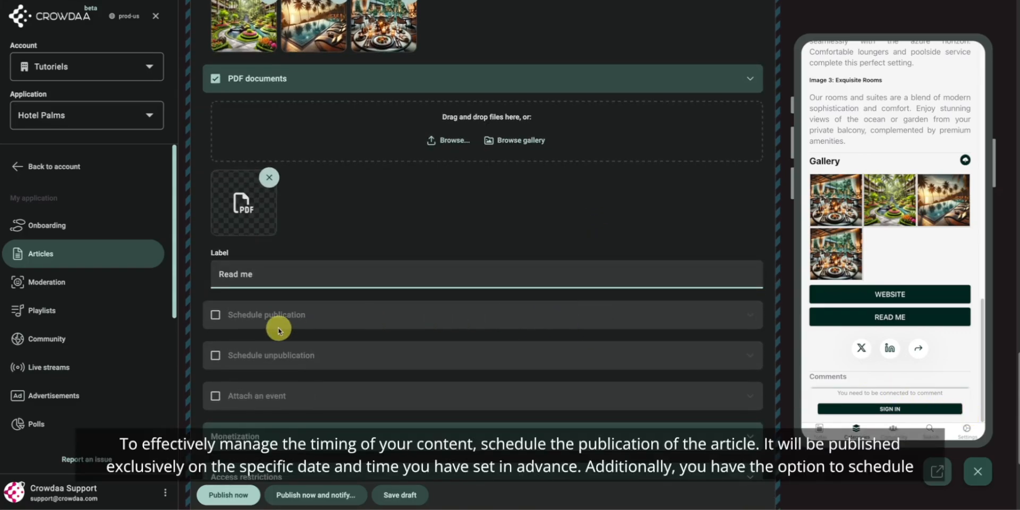
click(218, 318)
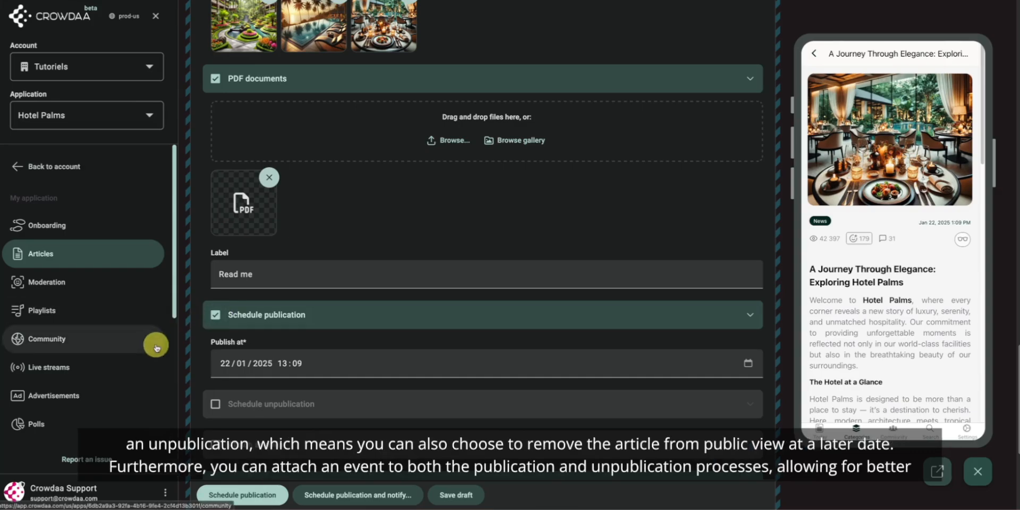
click(215, 406)
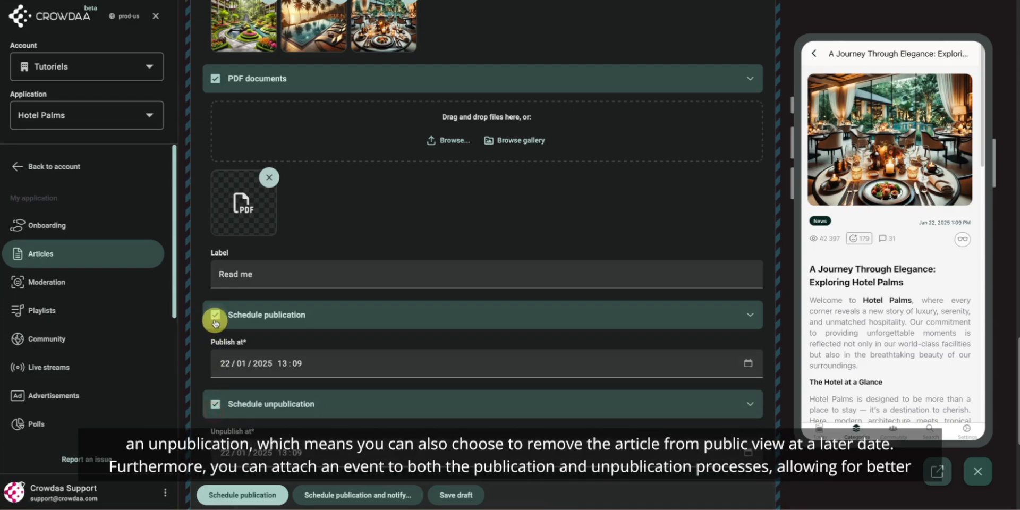
scroll(216, 315, down, 2)
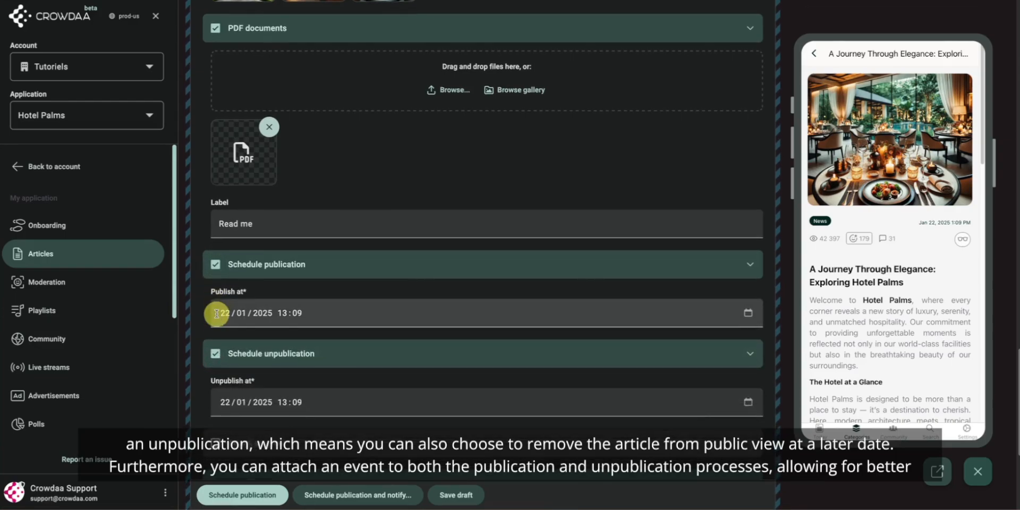
- Attach an event to the article with the start date 31/01/2025 and the end date 02/02/2025
scroll(216, 314, down, 1)
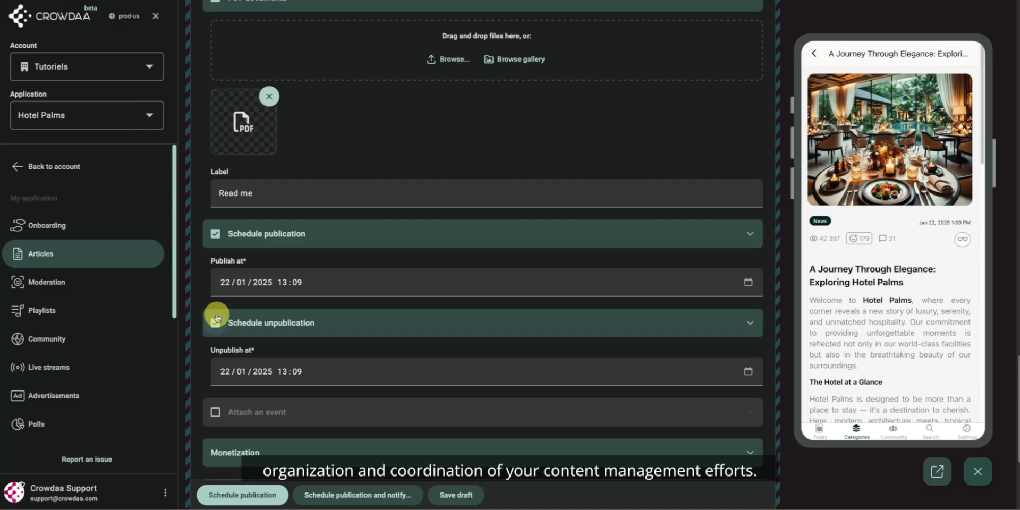
click(216, 417)
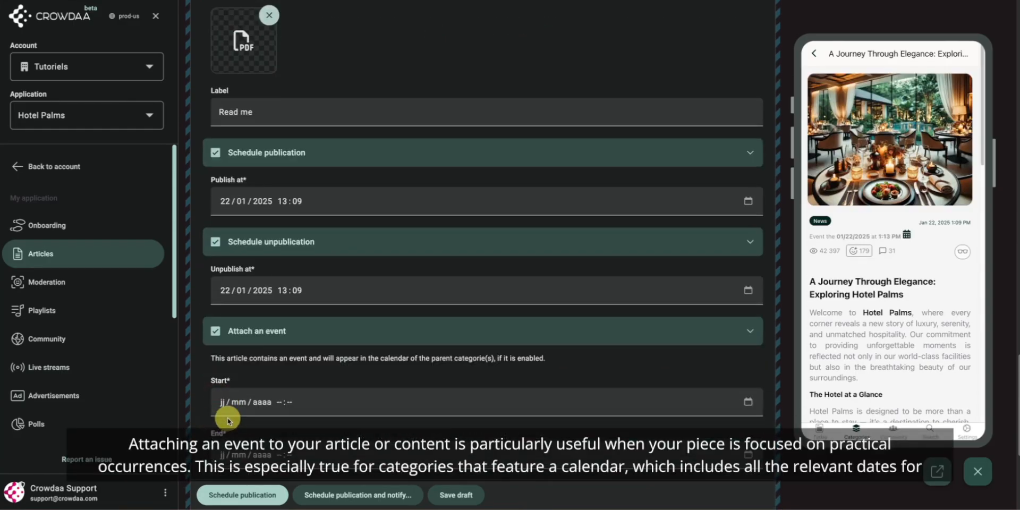
scroll(229, 422, down, 2)
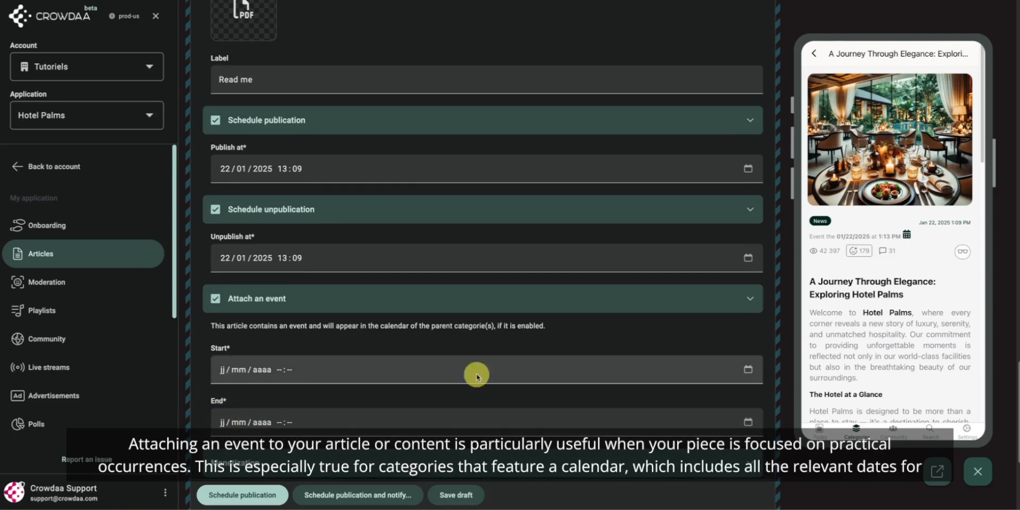
click(749, 370)
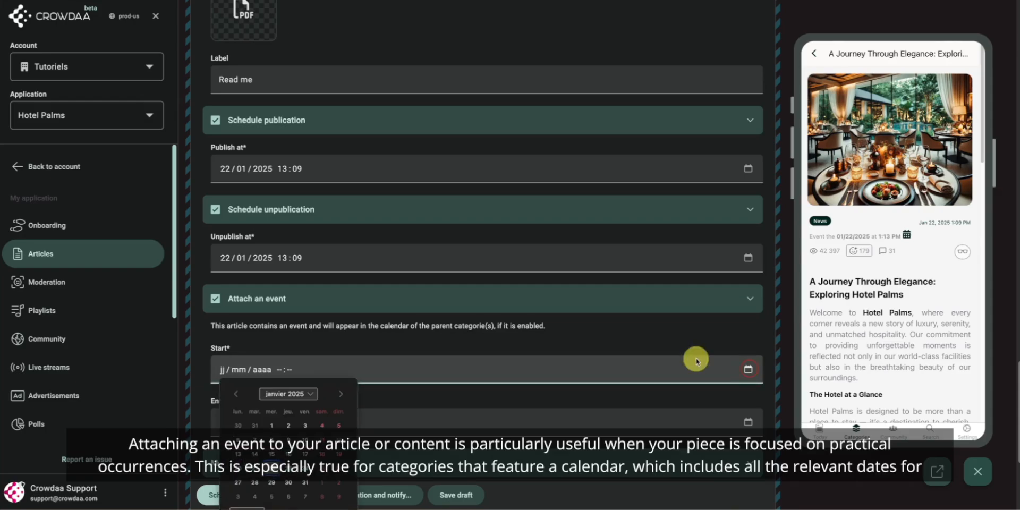
click(305, 482)
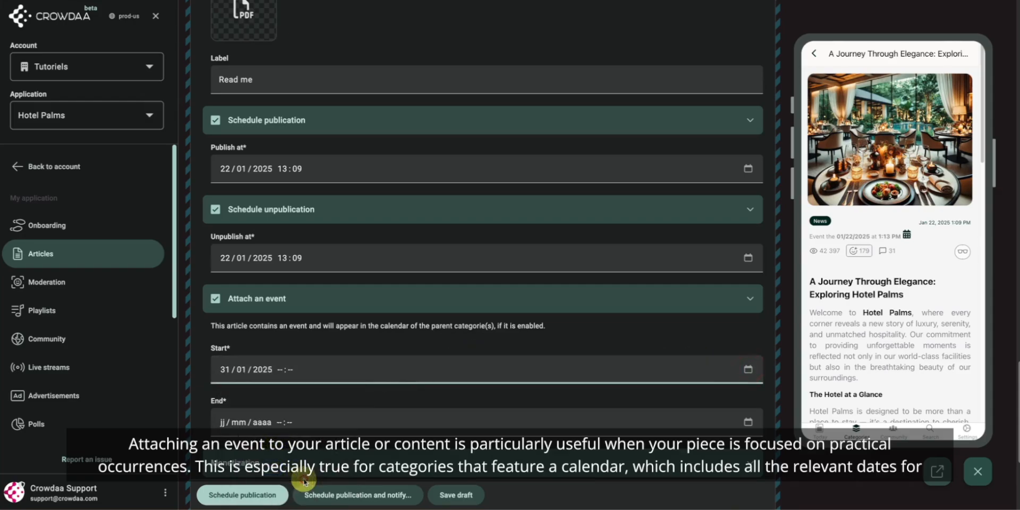
click(735, 422)
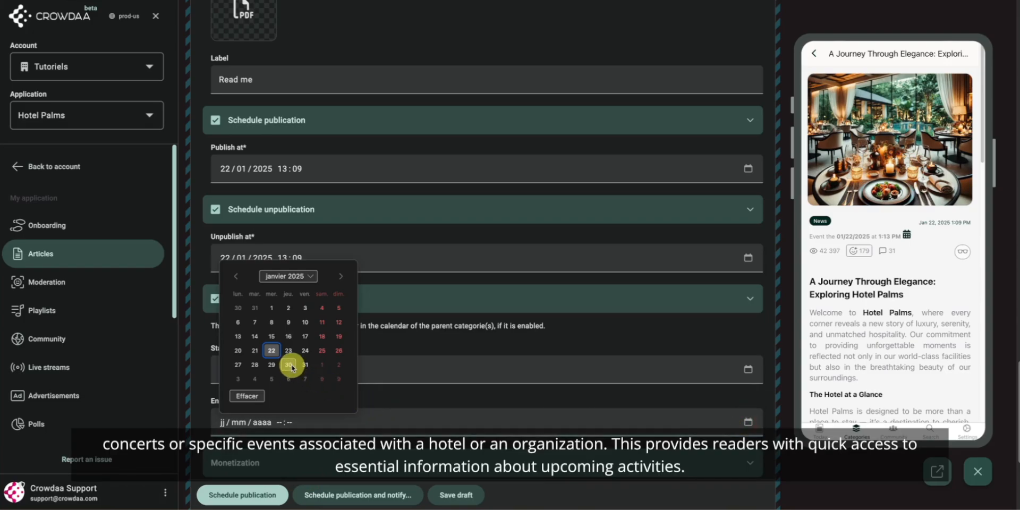
click(340, 364)
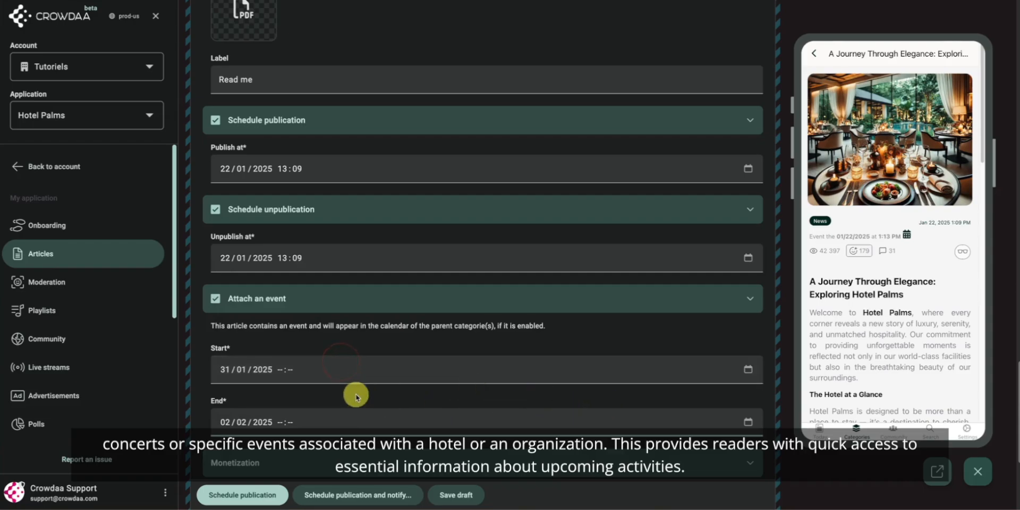
- Set the event's start time to 15:00 and its end time to 18:00, and detach the event from the article
click(280, 371)
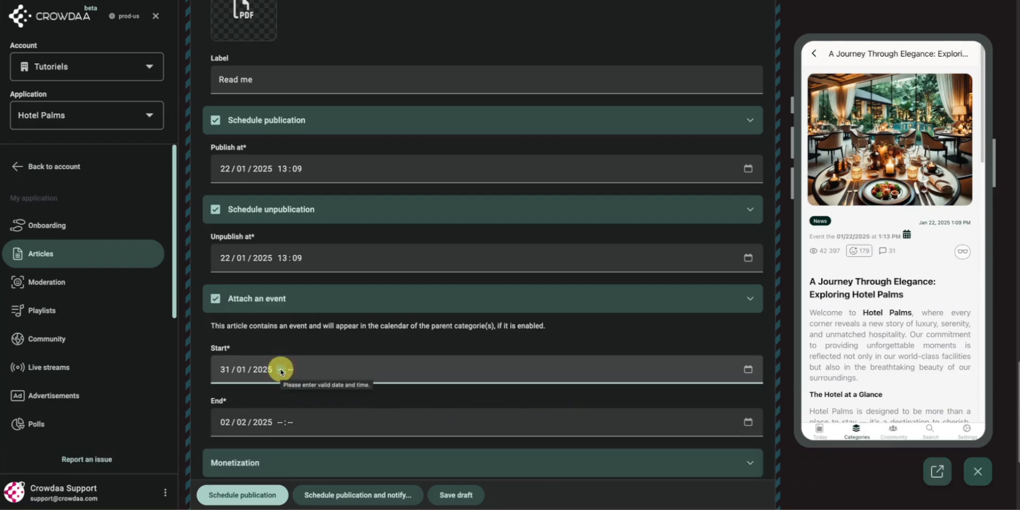
text(1500)
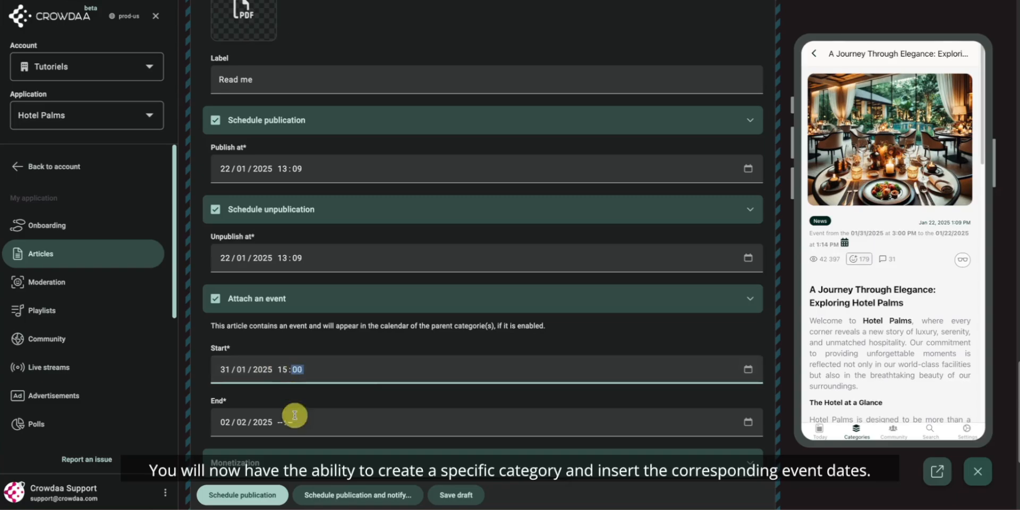
click(278, 429)
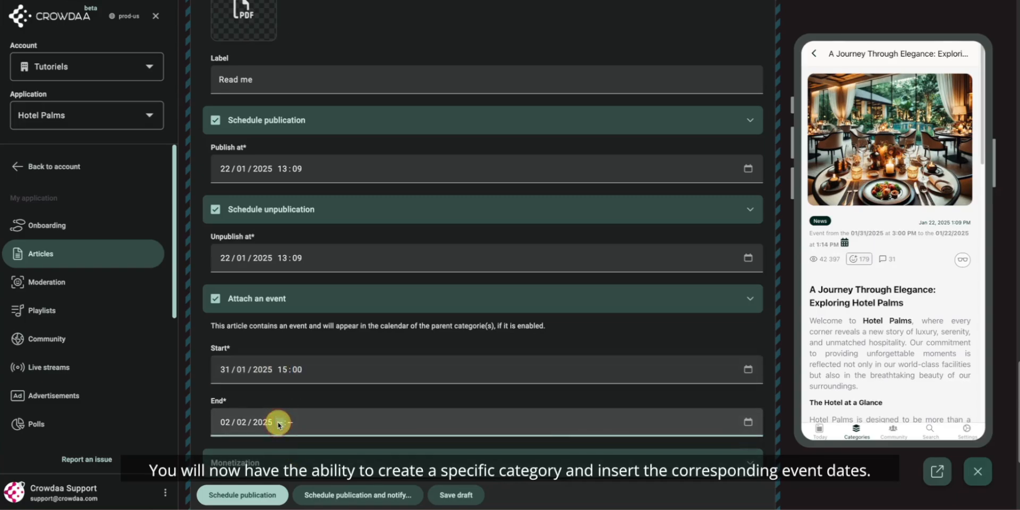
text(18 : 00)
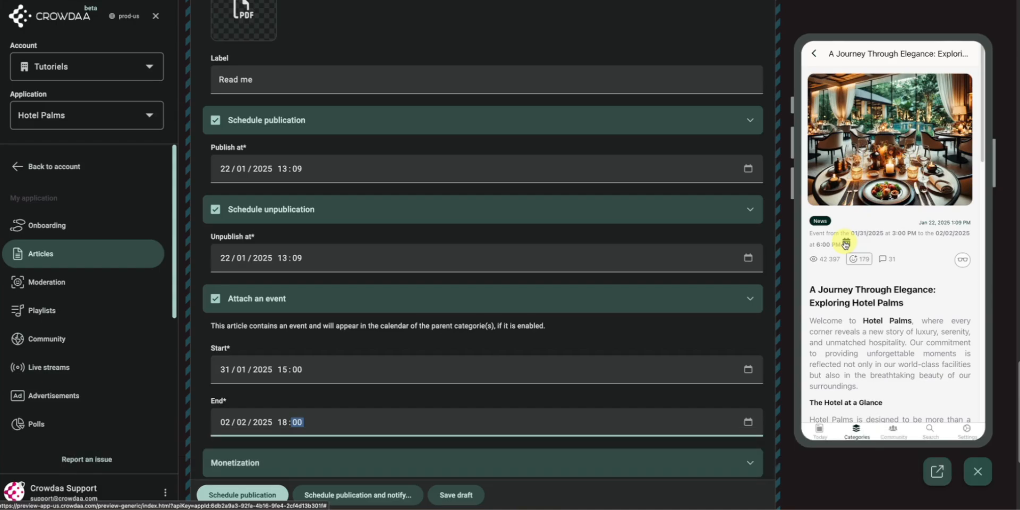
click(216, 299)
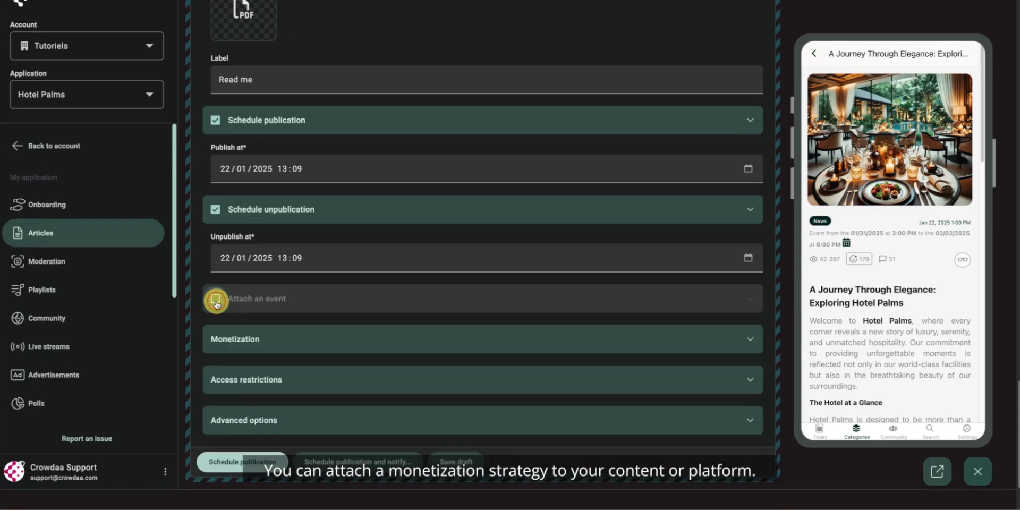
- Review the article's monetization settings and the requirement for enabling them
click(219, 346)
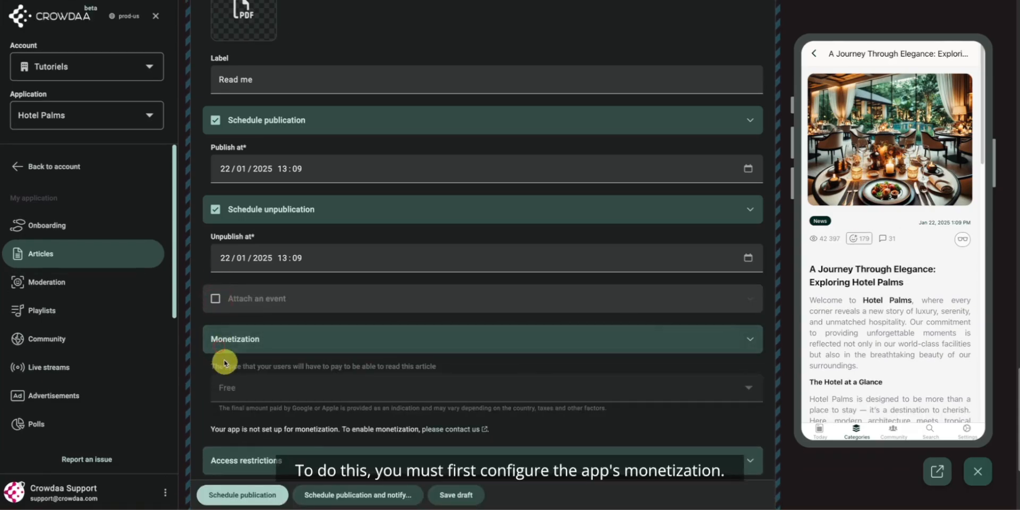
scroll(220, 361, down, 2)
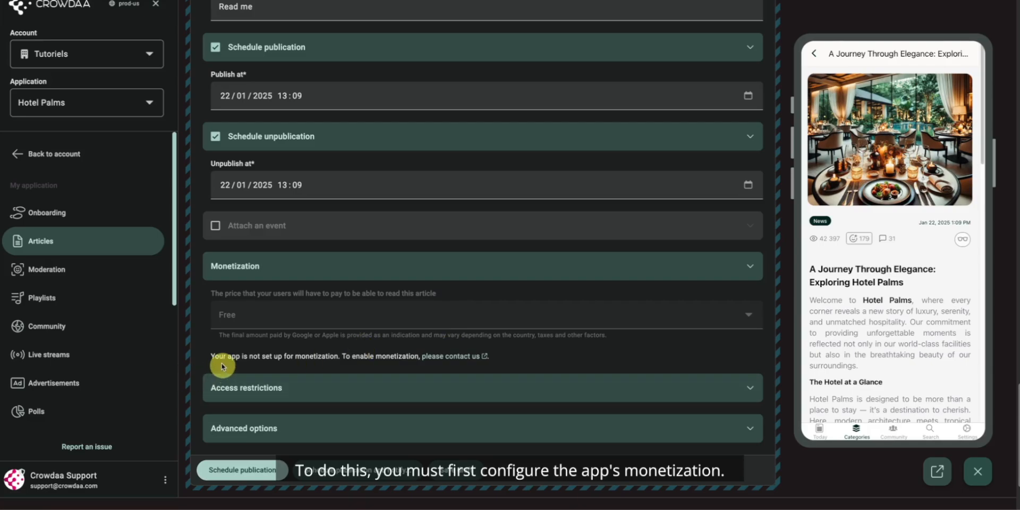
drag(211, 356, 486, 356)
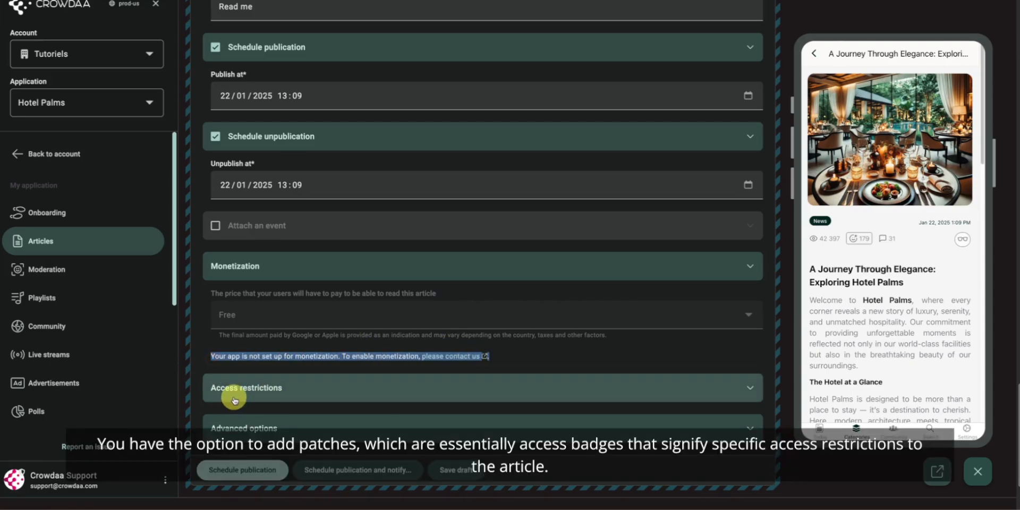
click(235, 271)
- Look through the badges available for restricting access to the article
click(233, 307)
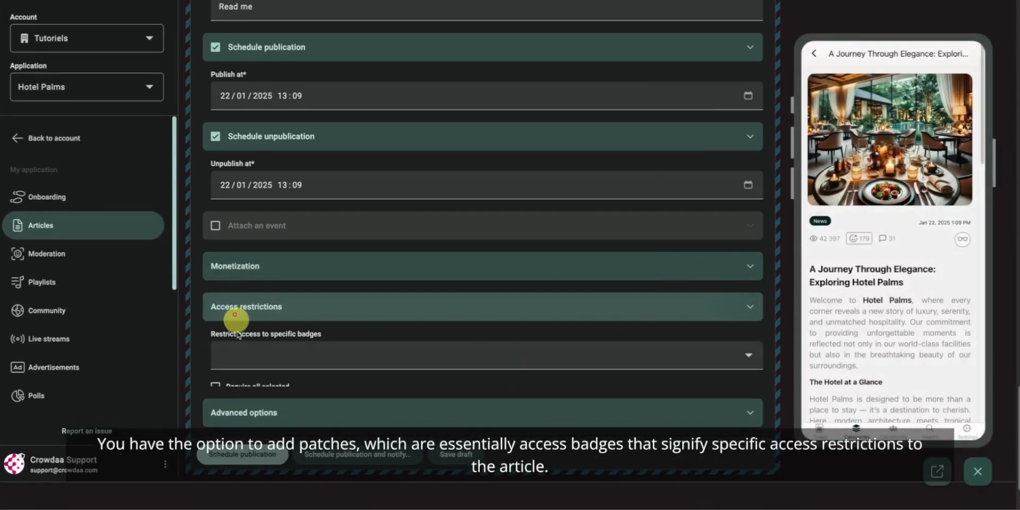
click(246, 355)
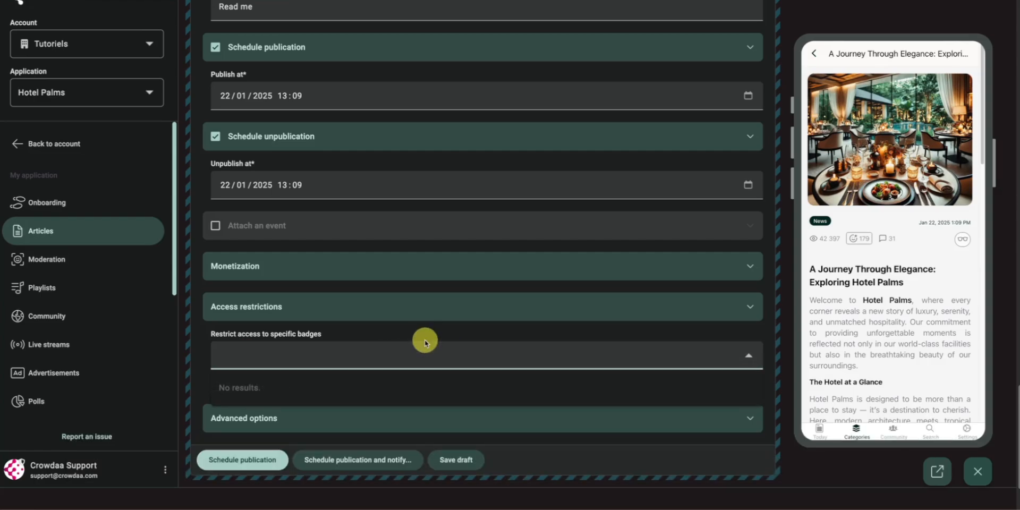
click(366, 304)
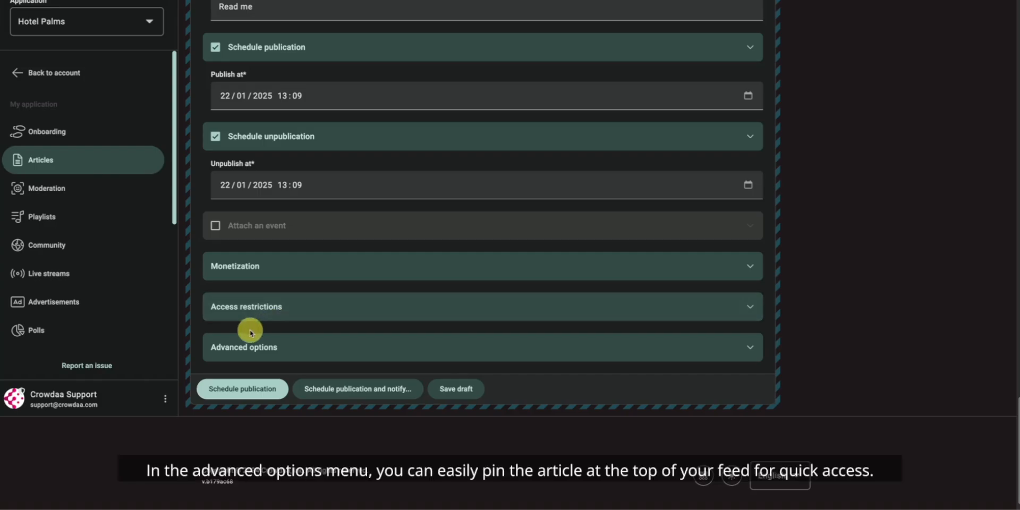
- Pin the article in its advanced options so that it always stays on top of the feed
click(254, 361)
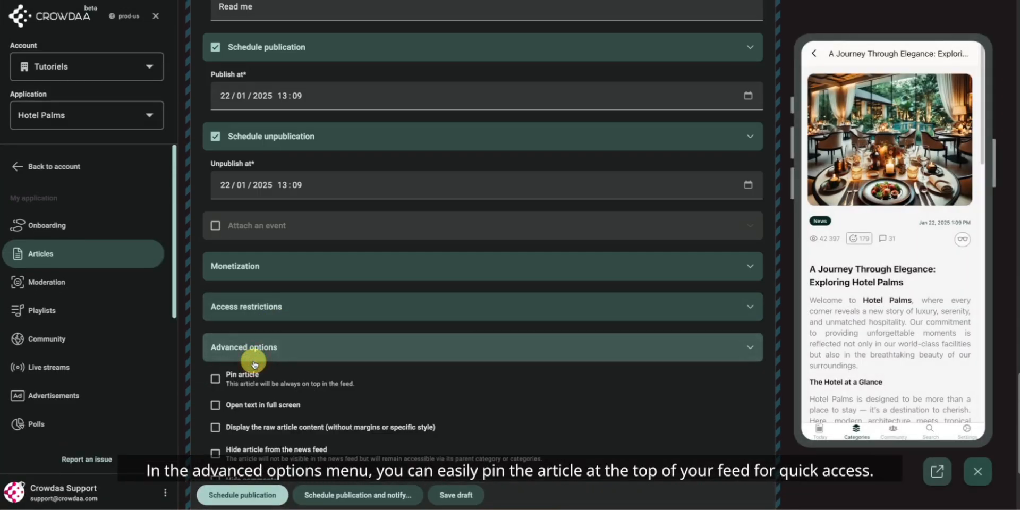
click(215, 383)
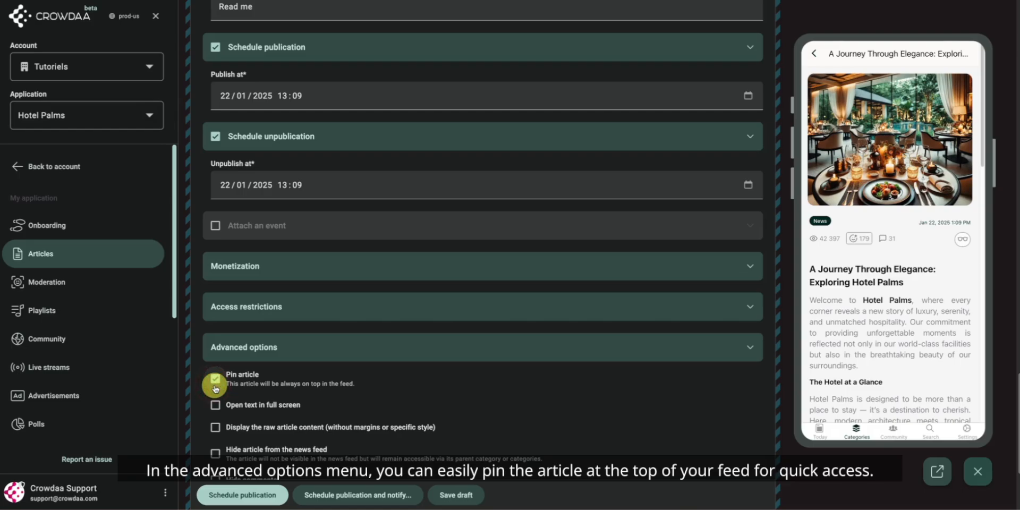
- Try opening the article's text in full screen, check the phone preview, and turn the option back off
scroll(245, 383, down, 3)
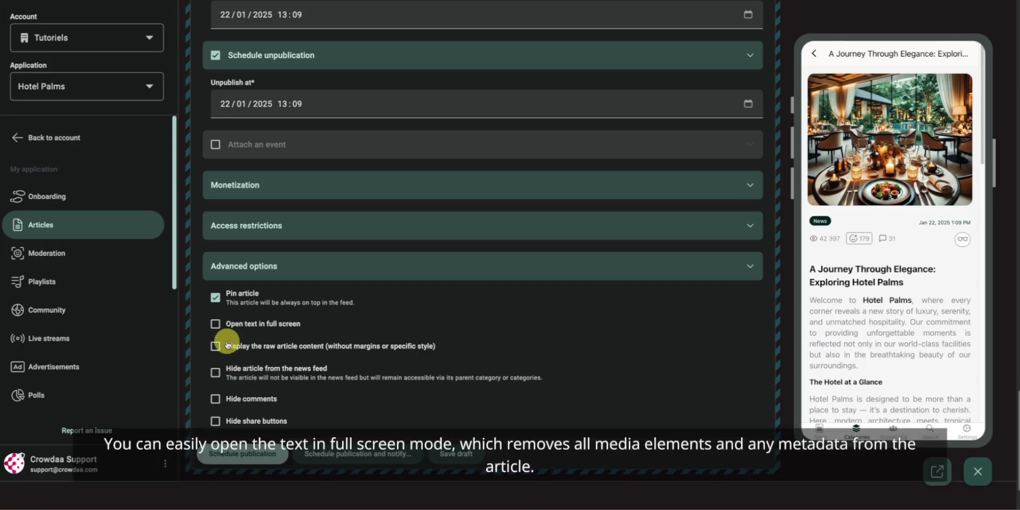
click(216, 325)
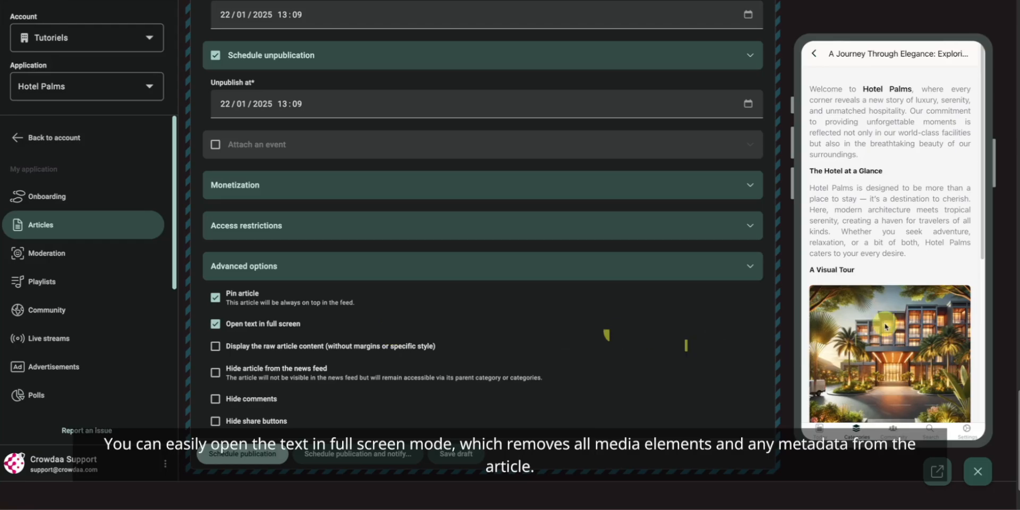
scroll(893, 318, down, 5)
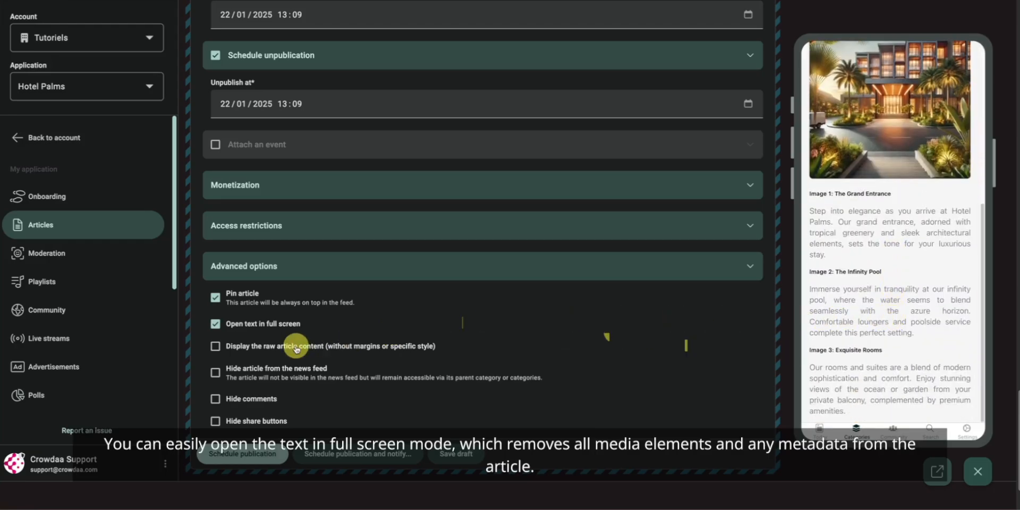
click(215, 325)
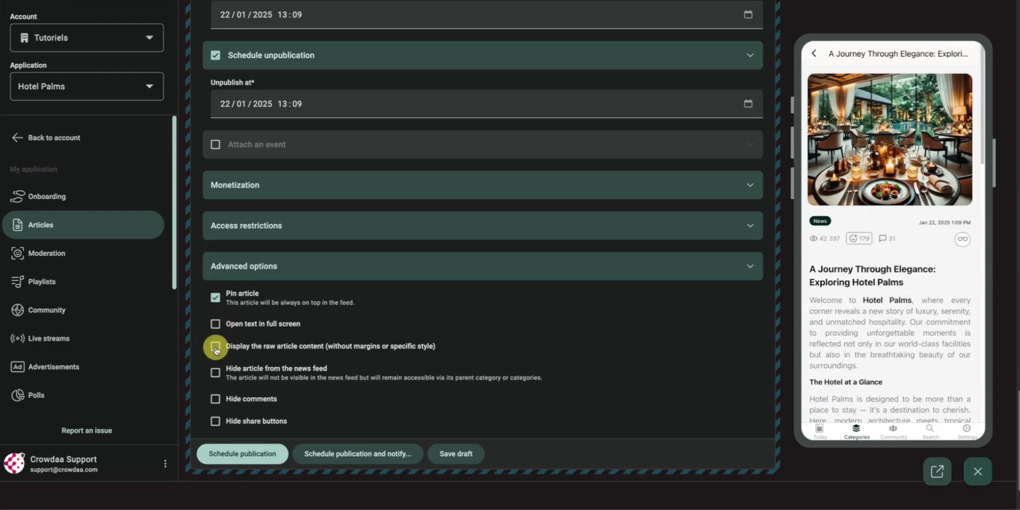
- Try displaying the raw article content and hiding the article from the news feed, turning each option back off
click(215, 347)
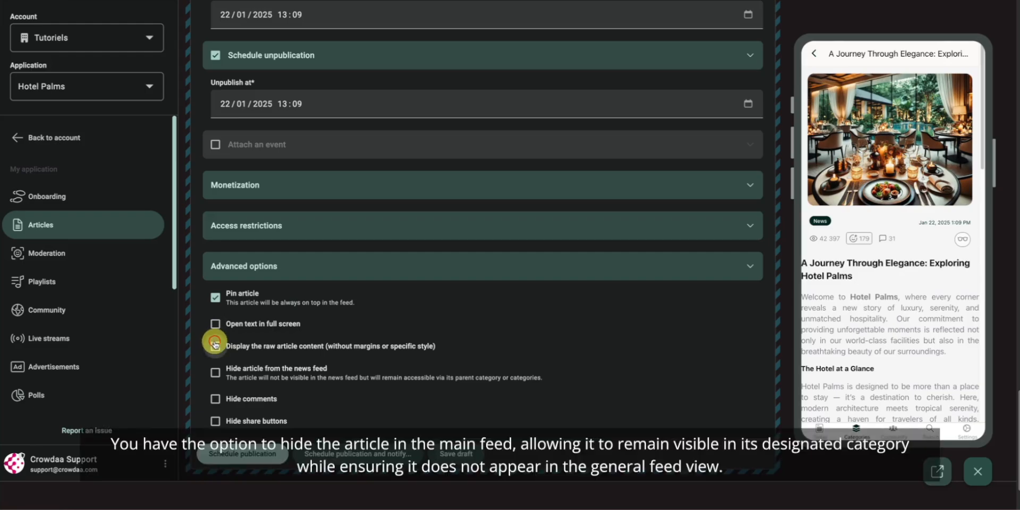
click(215, 345)
click(215, 372)
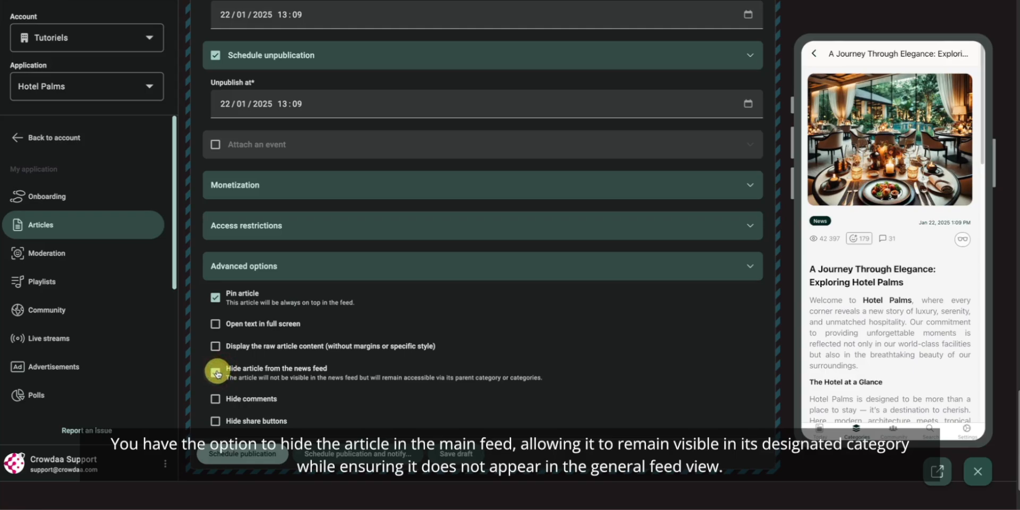
click(215, 373)
- Try hiding the comments, check the end of the article in the phone preview, and show the comments again
click(215, 399)
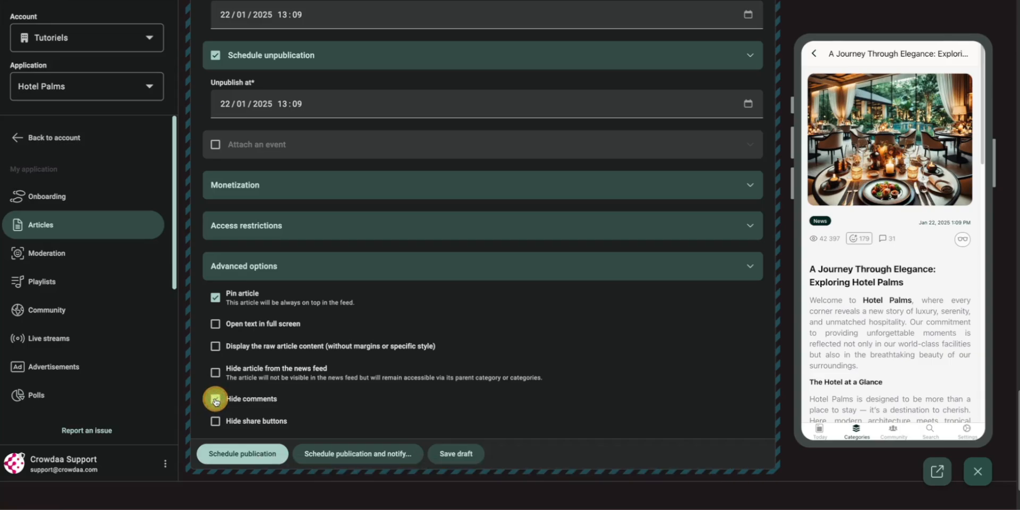
scroll(850, 356, down, 5)
scroll(850, 356, down, 10)
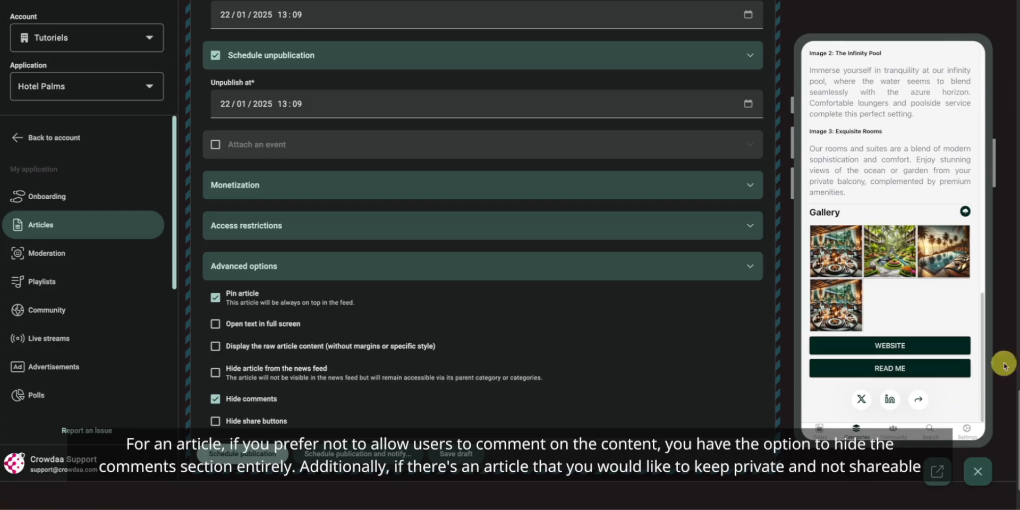
click(214, 398)
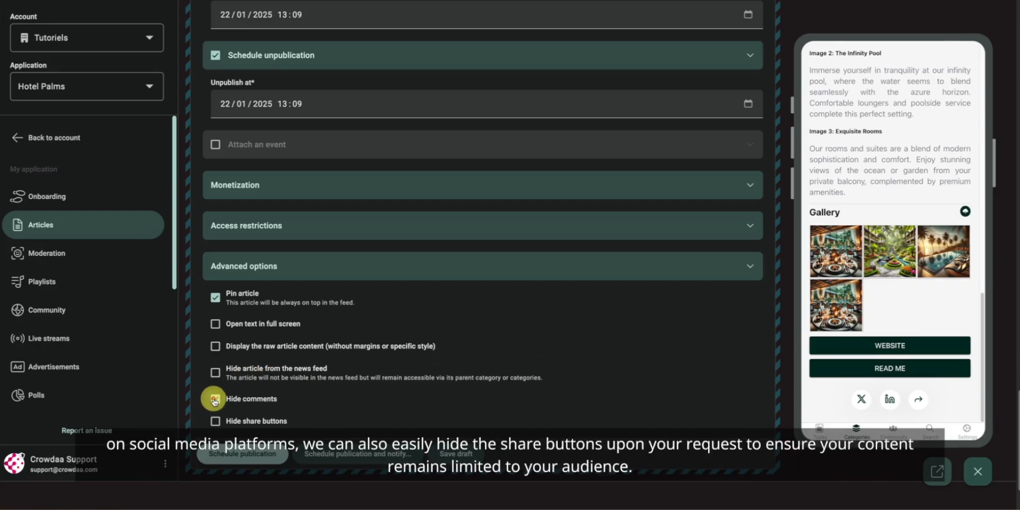
- Try hiding the share buttons, check the end of the article in the phone preview, and restore the buttons
click(215, 421)
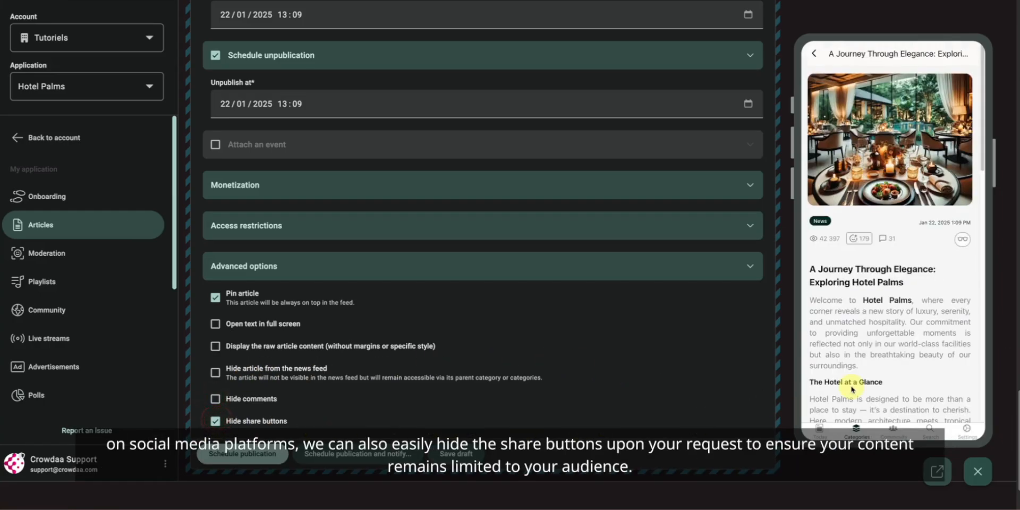
scroll(861, 379, down, 10)
scroll(865, 361, down, 3)
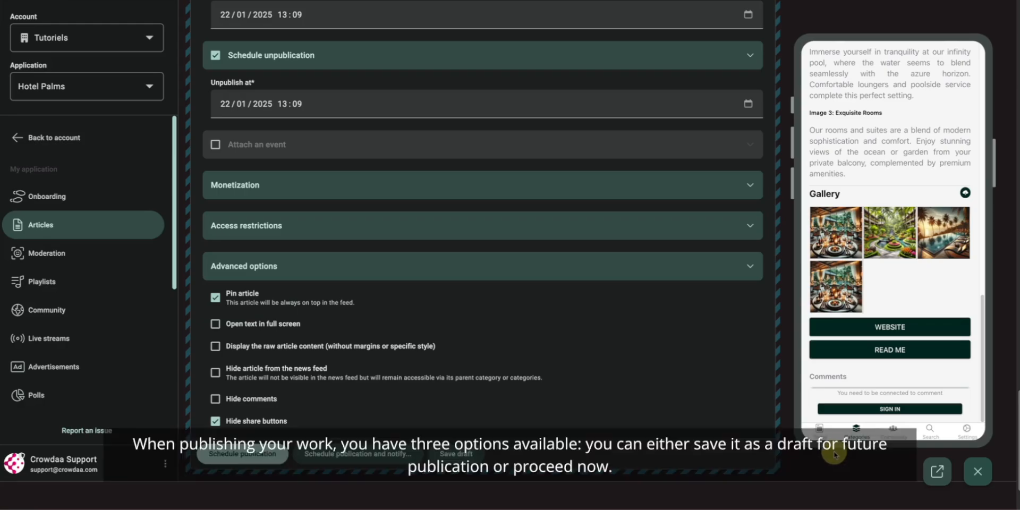
click(215, 420)
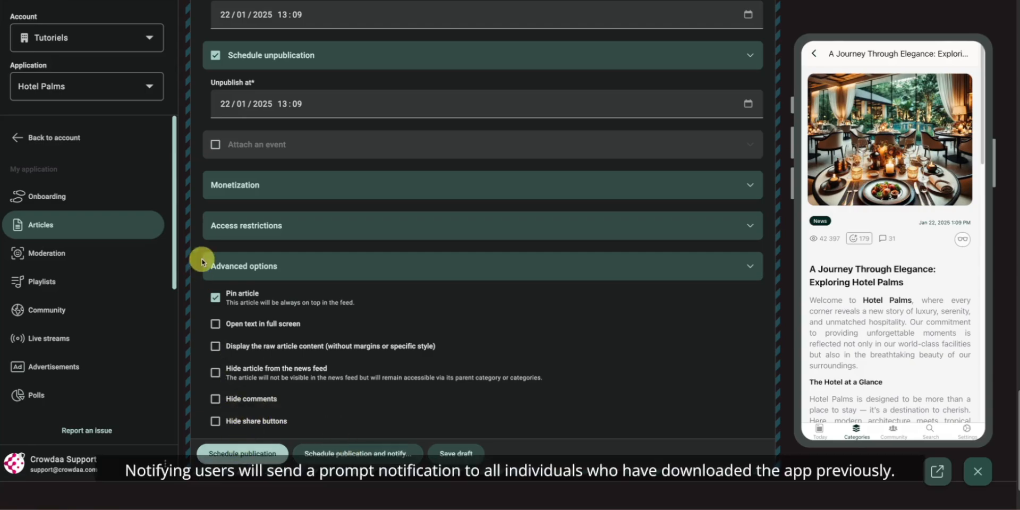
- Turn off both the scheduled unpublication and the scheduled publication of the article
click(217, 50)
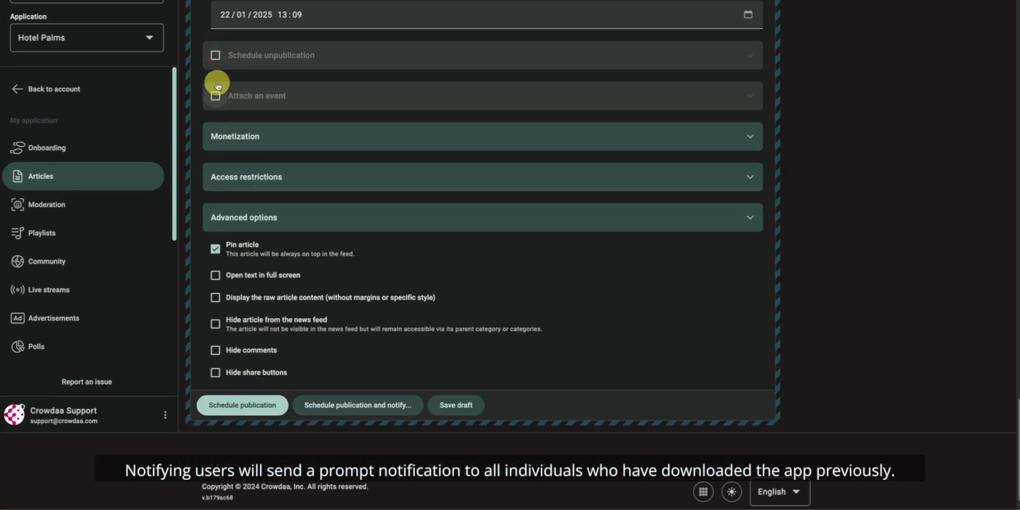
scroll(217, 86, up, 3)
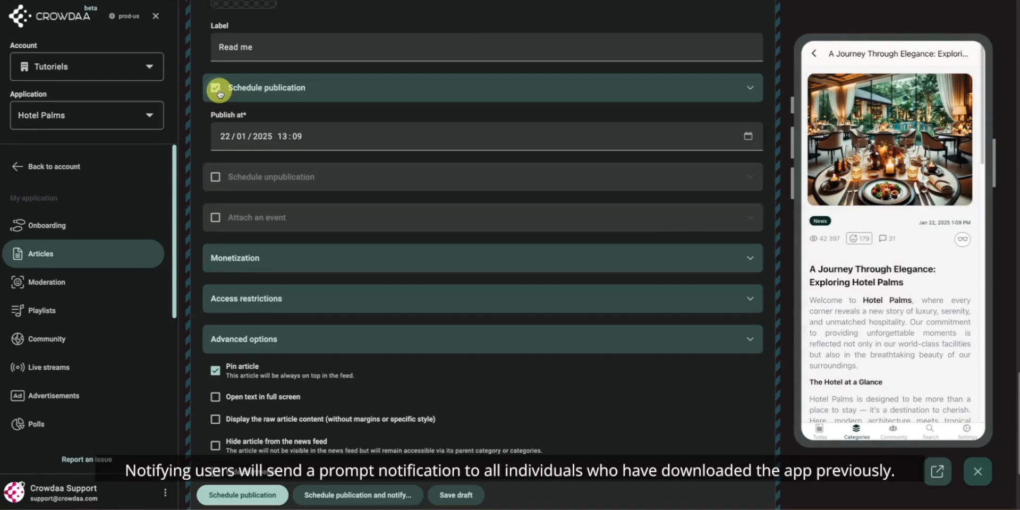
click(216, 89)
- Publish the article immediately with a notification titled "A Journey Through Elegance: Exploring Hotel Palms" and a blank body
scroll(223, 158, down, 3)
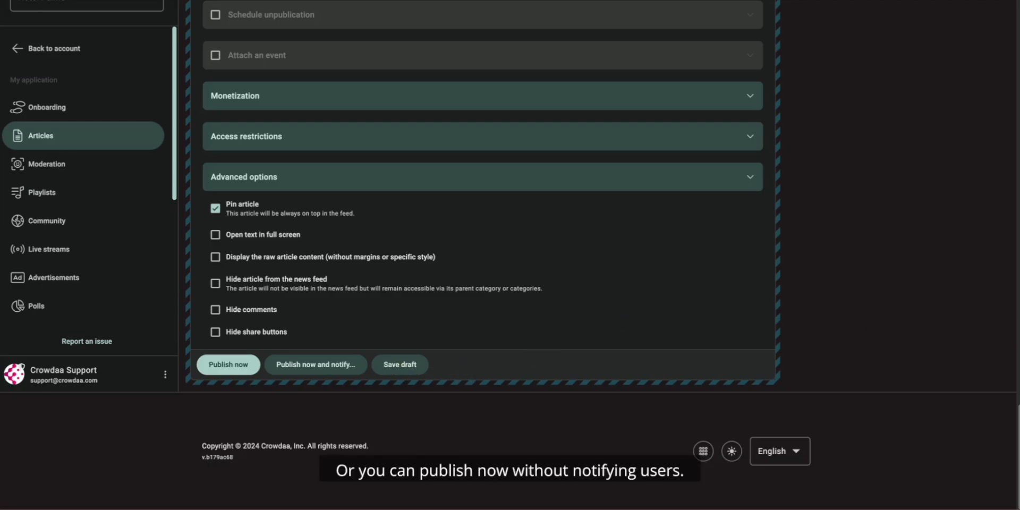
click(327, 365)
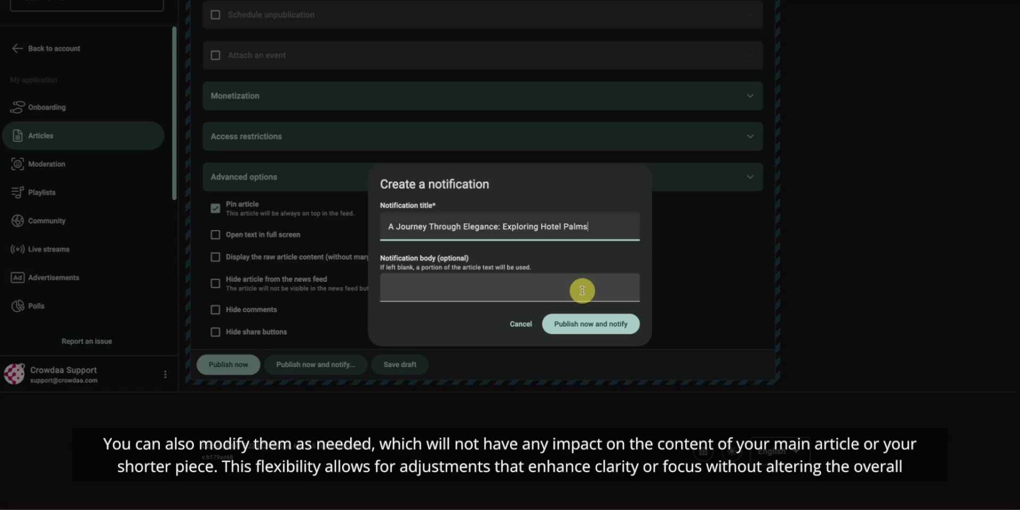
click(584, 322)
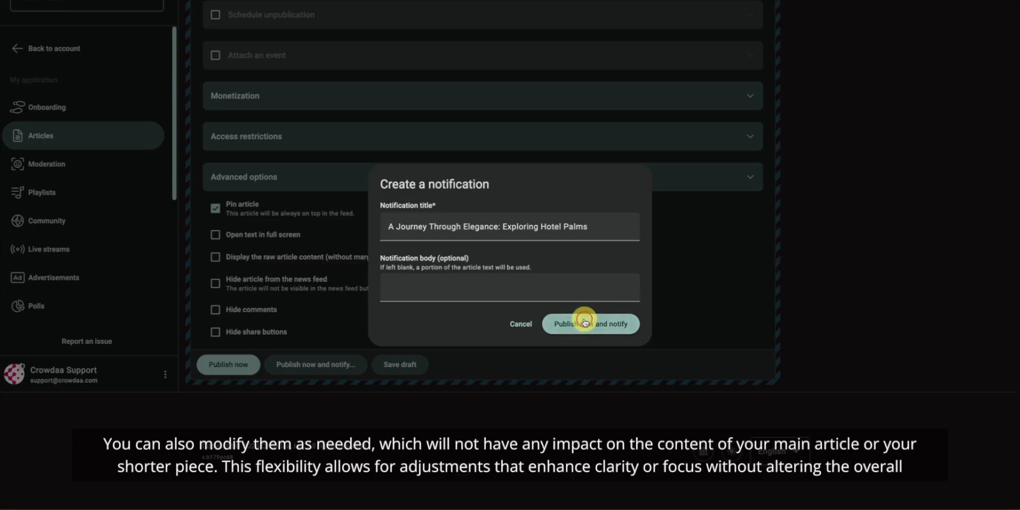